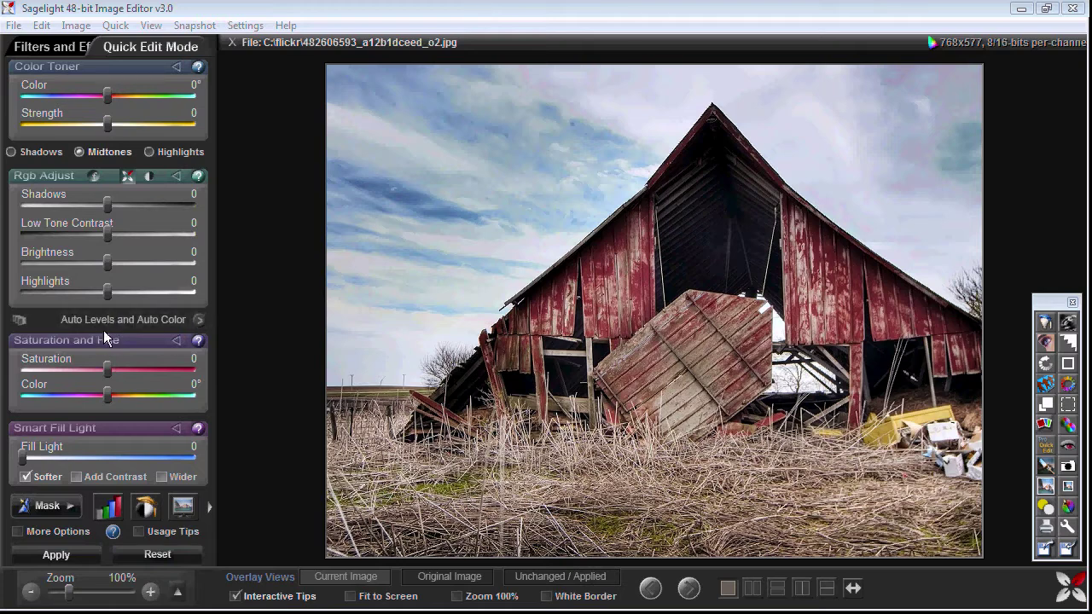
Run Pro Color Balance's Auto (Perceptual) correction on the barn photo and accept it.
click(1068, 384)
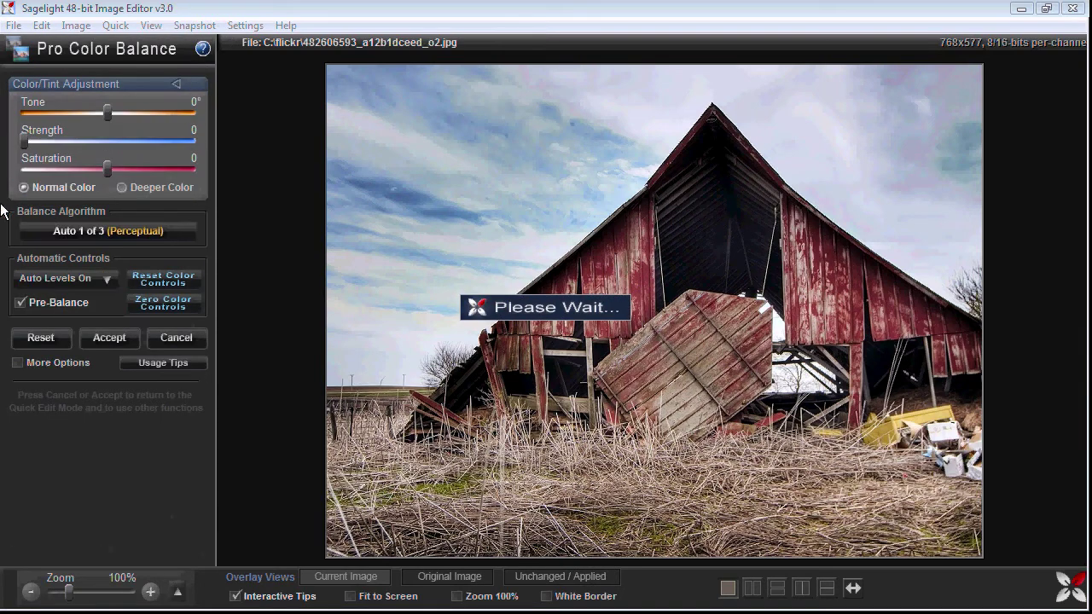
click(109, 337)
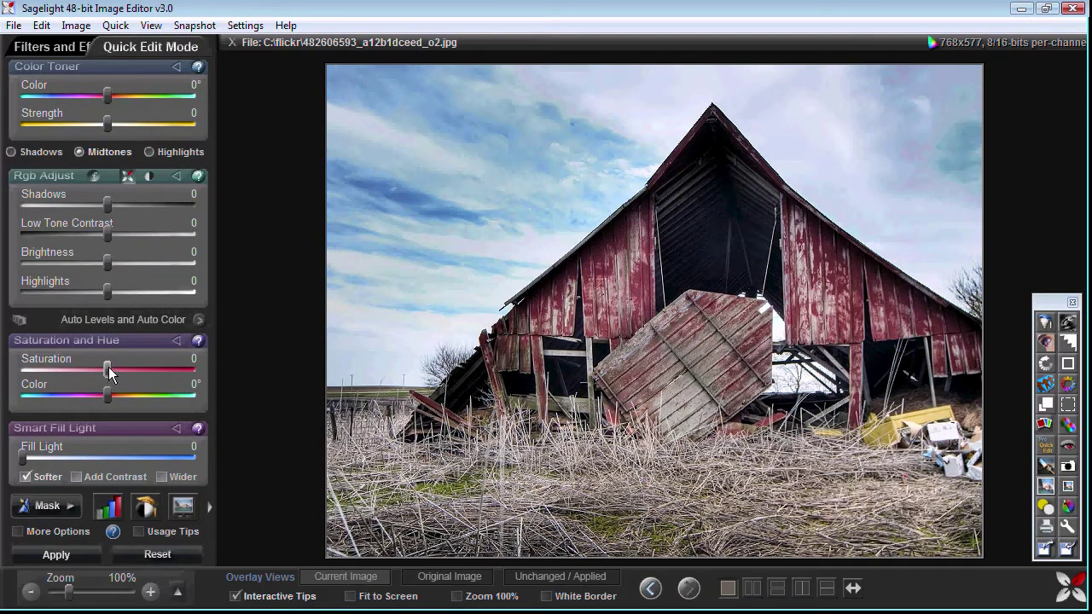
Raise low tone contrast, deepen shadows, boost saturation, set brightness -10, apply, and compare with the original.
drag(108, 230, 91, 205)
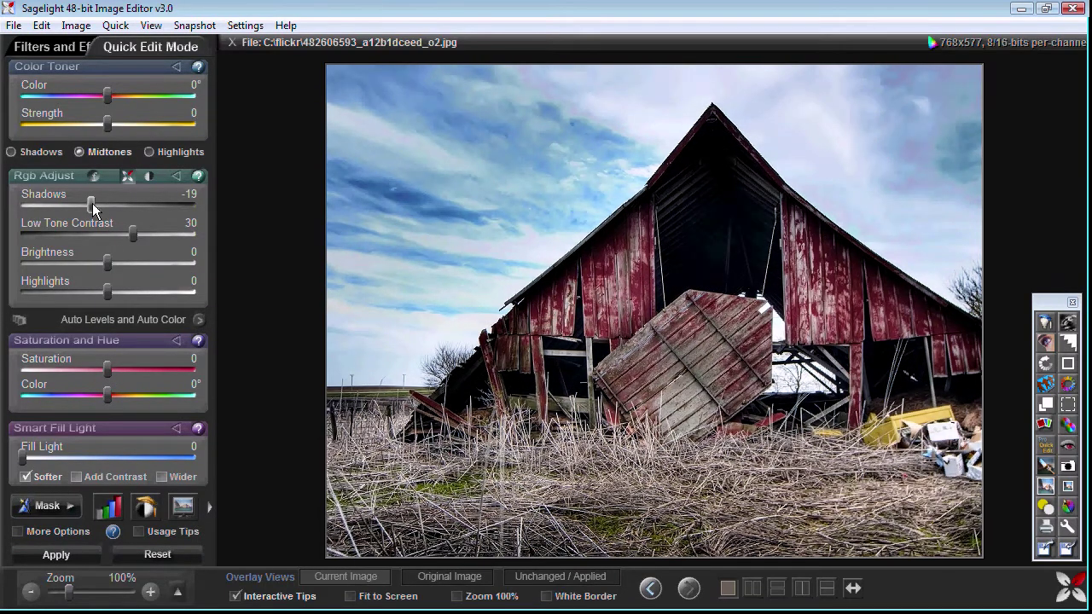
drag(108, 370, 132, 368)
drag(107, 292, 99, 266)
drag(133, 233, 147, 240)
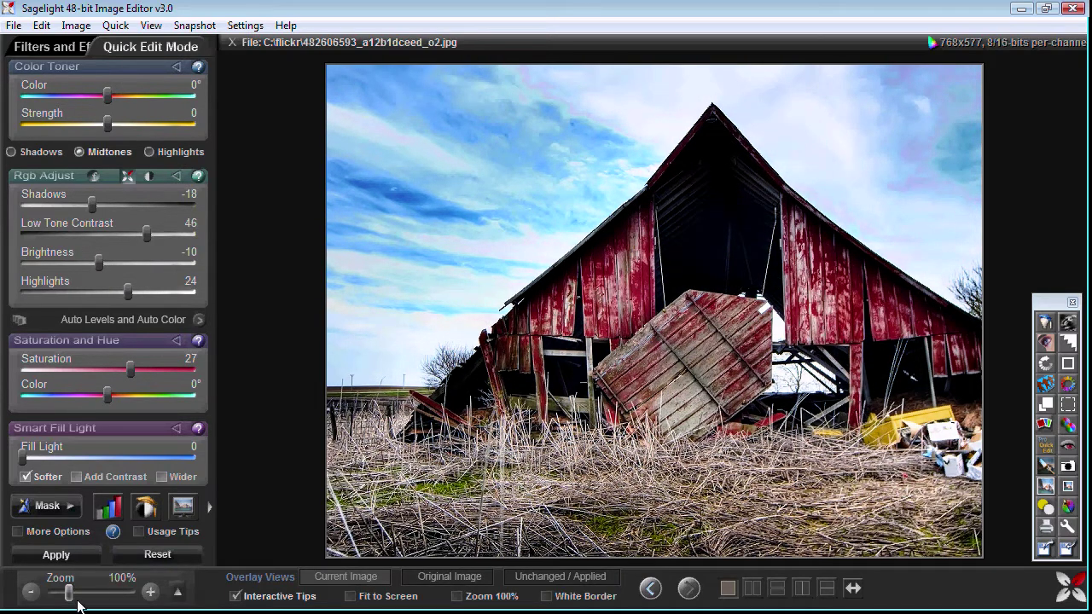
click(56, 554)
click(445, 583)
click(444, 584)
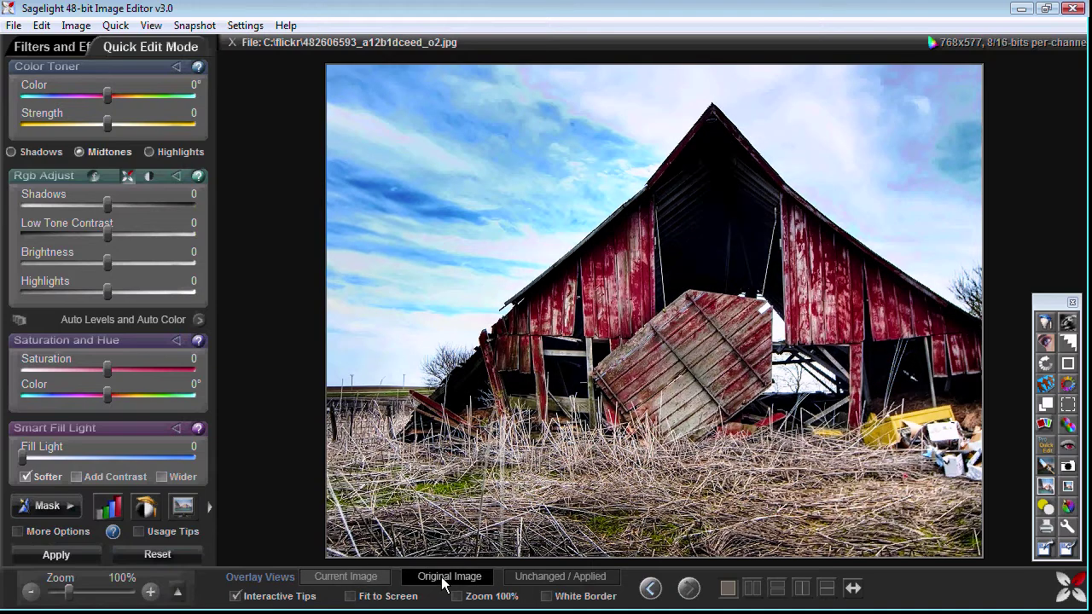
double_click(445, 584)
double_click(444, 583)
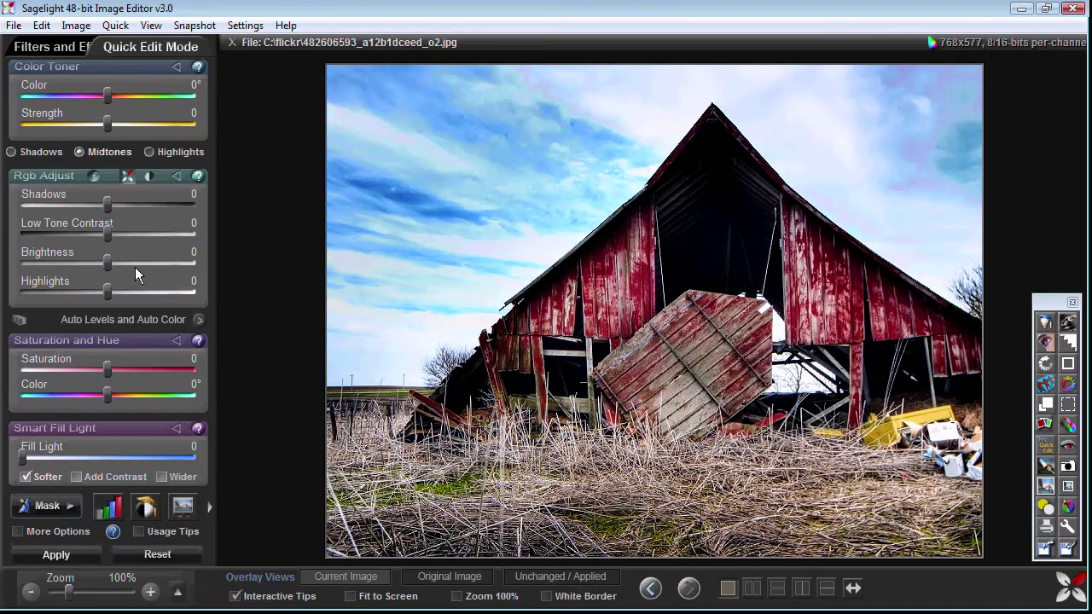
Tint the barn photo toward a 34° hue at light strength, apply it, and open the Filters and Effects list.
drag(107, 95, 123, 95)
drag(105, 125, 113, 125)
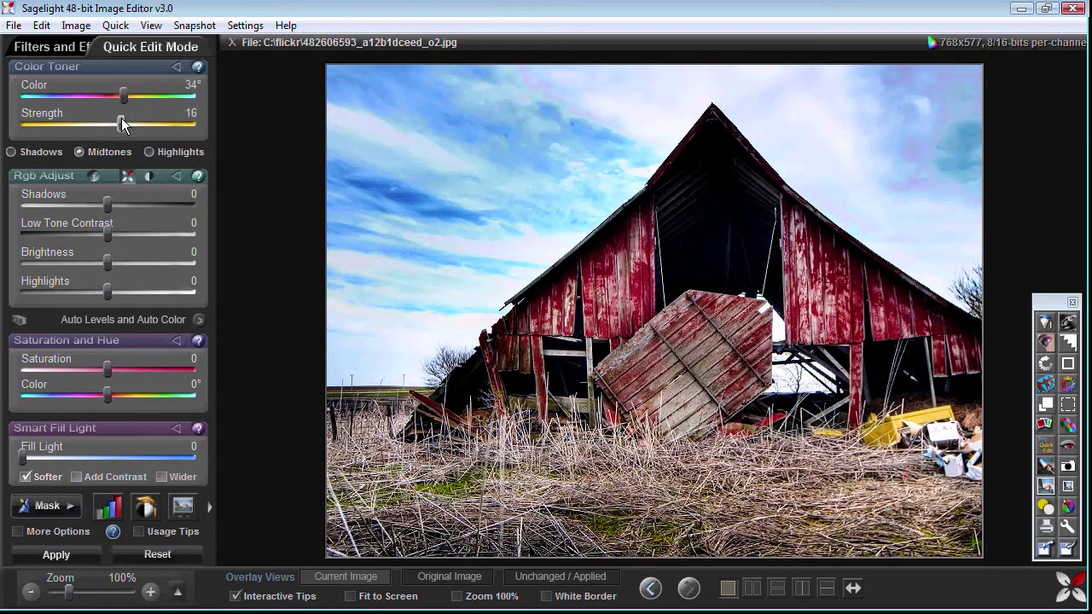
click(56, 555)
click(67, 48)
scroll(67, 173, down, 10)
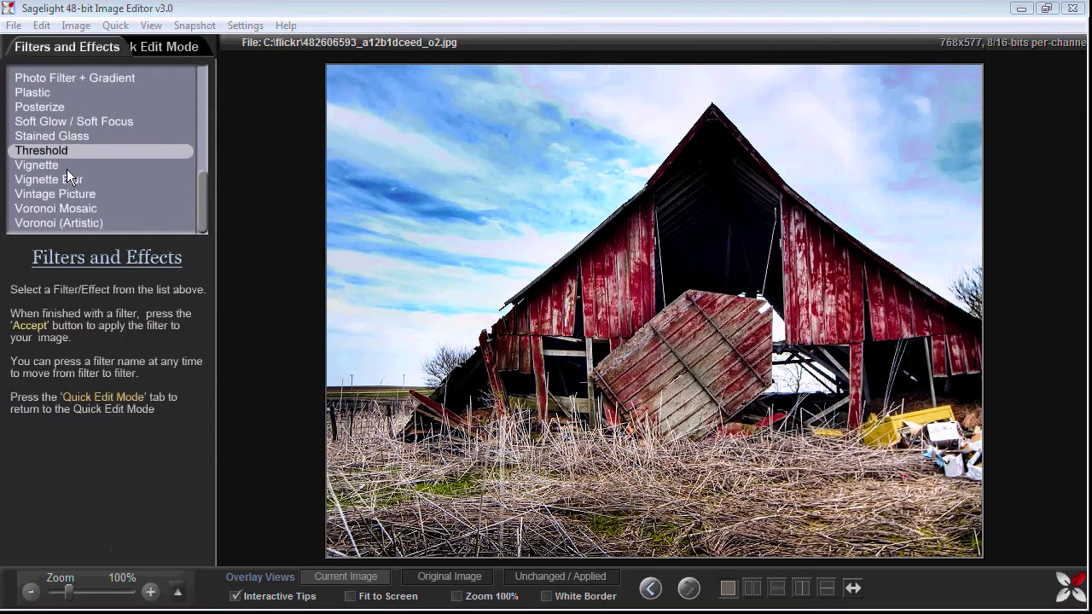
Add a Vignette filter and move its bright centre onto the barn.
click(65, 164)
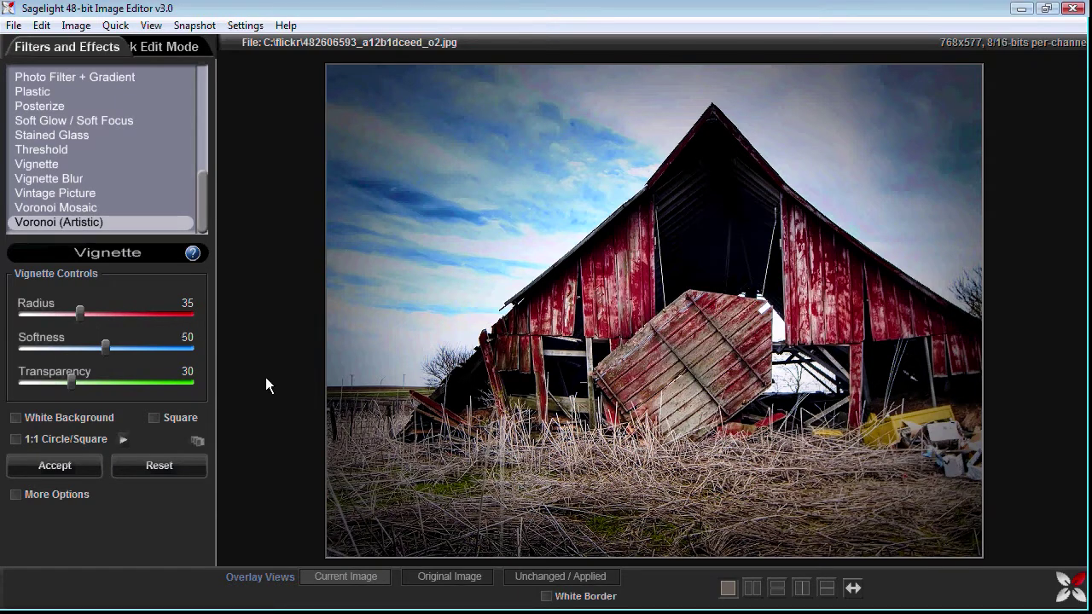
drag(550, 340, 699, 300)
Re-centre the vignette on the fallen door, trying near-circular shapes at radii 18 to 22.
click(123, 440)
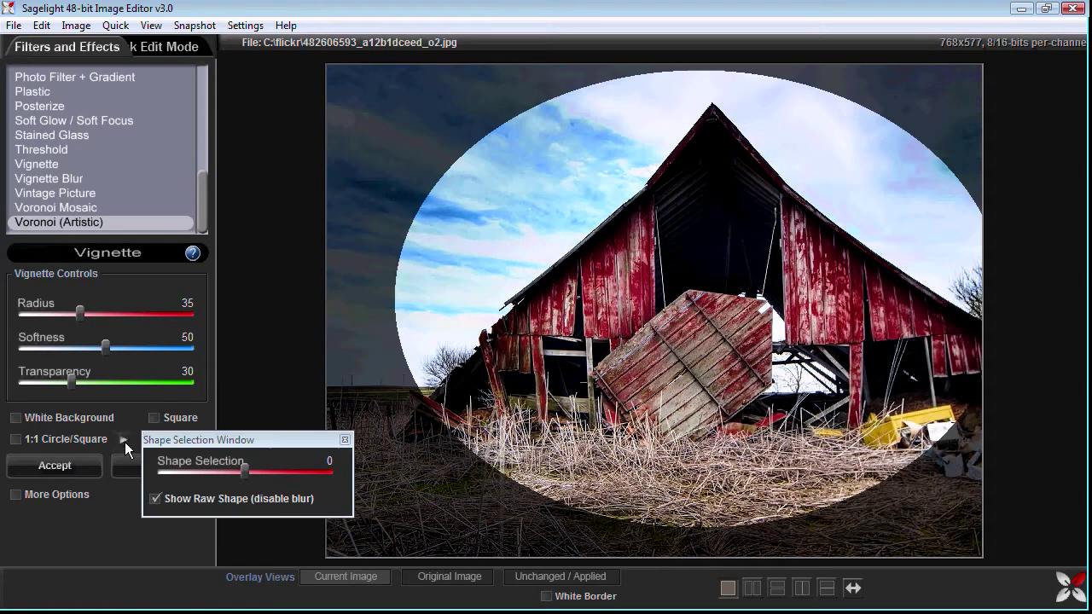
drag(557, 321, 722, 305)
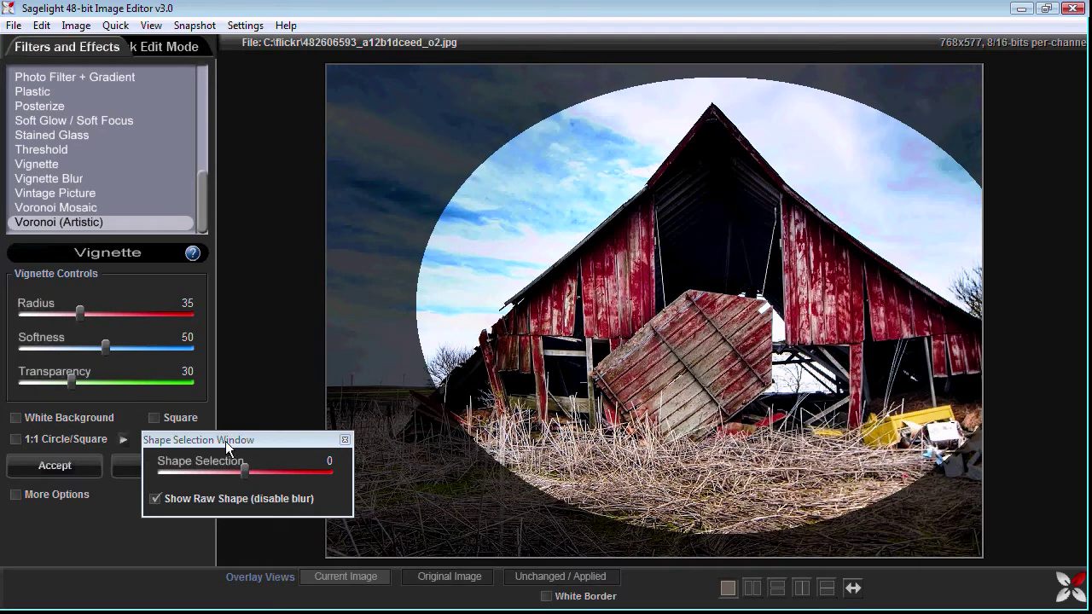
drag(79, 313, 51, 312)
click(707, 375)
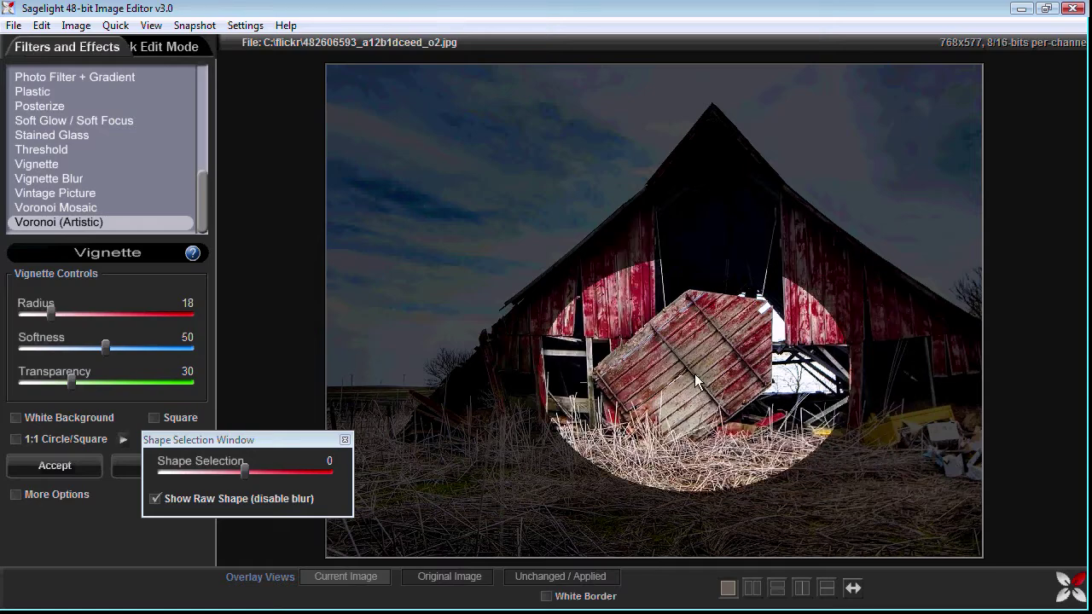
mouse_move(241, 471)
mouse_down()
mouse_move(182, 464)
mouse_move(250, 470)
mouse_move(245, 483)
mouse_up()
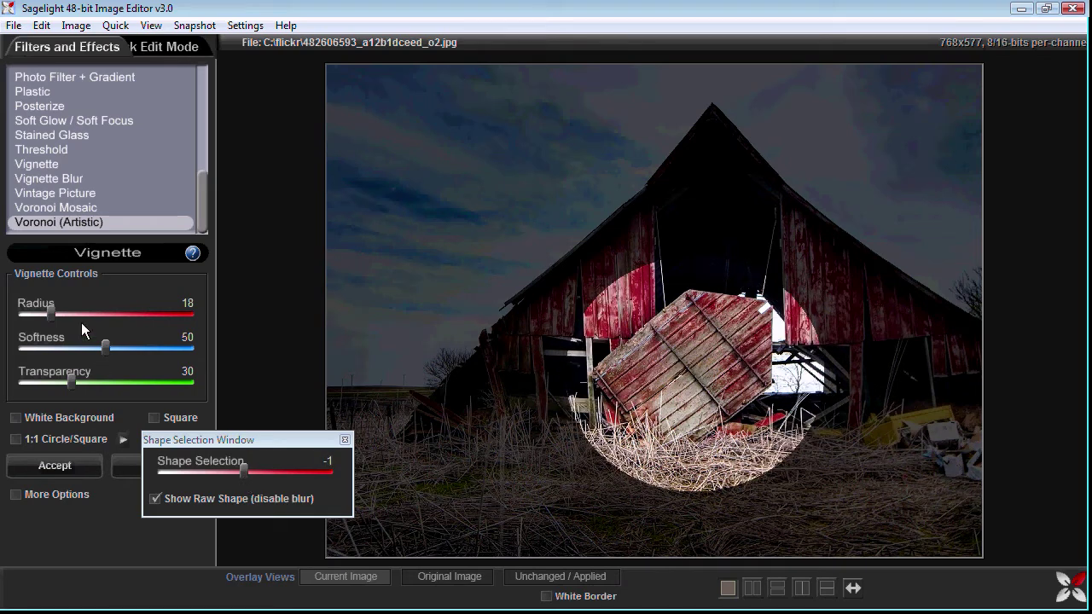
mouse_move(52, 314)
mouse_down()
mouse_move(68, 317)
mouse_move(56, 314)
mouse_up()
Make the vignette a hard-edged, solid-black wide ellipse at radius 32 with softness 0.
drag(96, 348, 88, 352)
drag(58, 315, 42, 312)
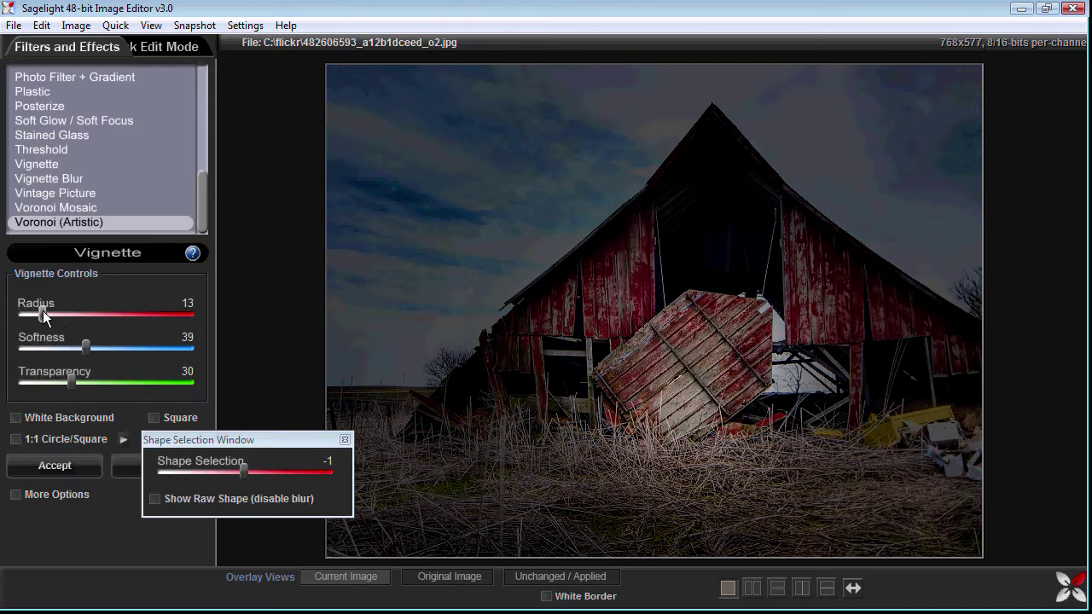
drag(85, 349, 80, 316)
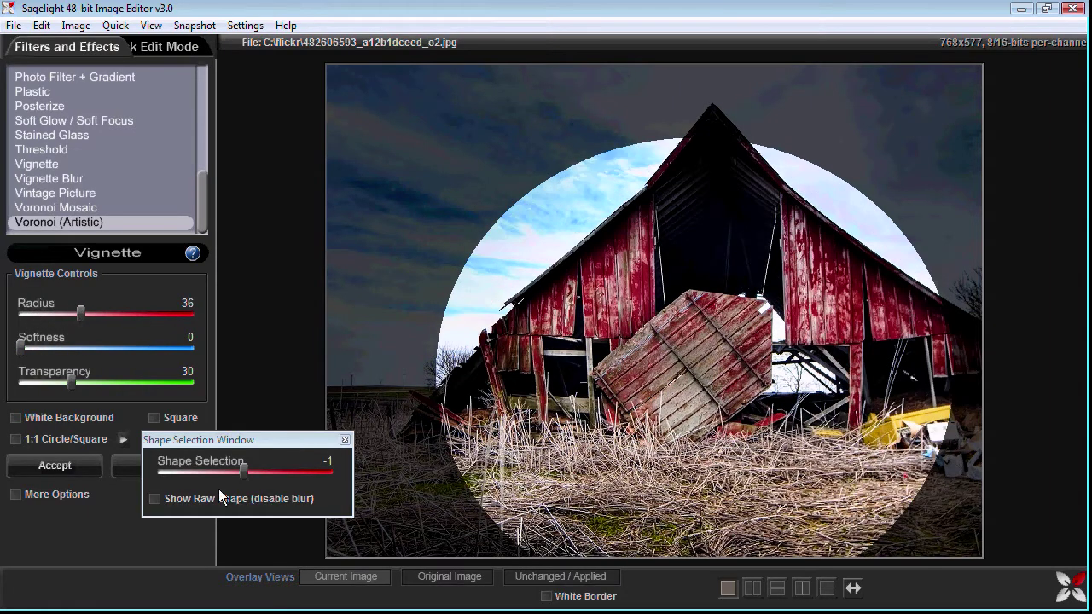
drag(244, 472, 237, 474)
drag(80, 313, 67, 308)
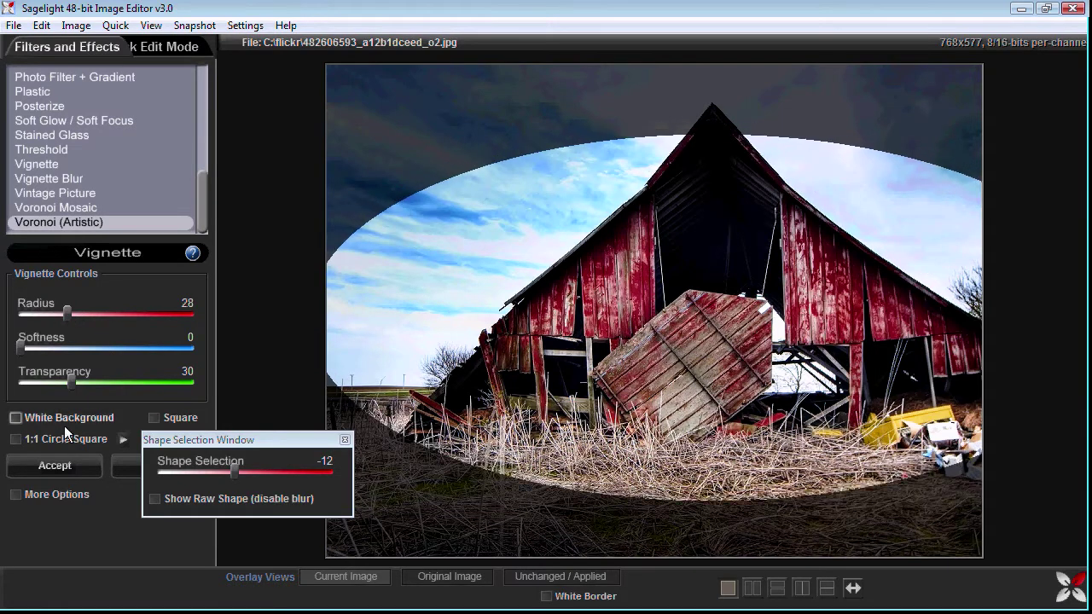
drag(71, 380, 17, 382)
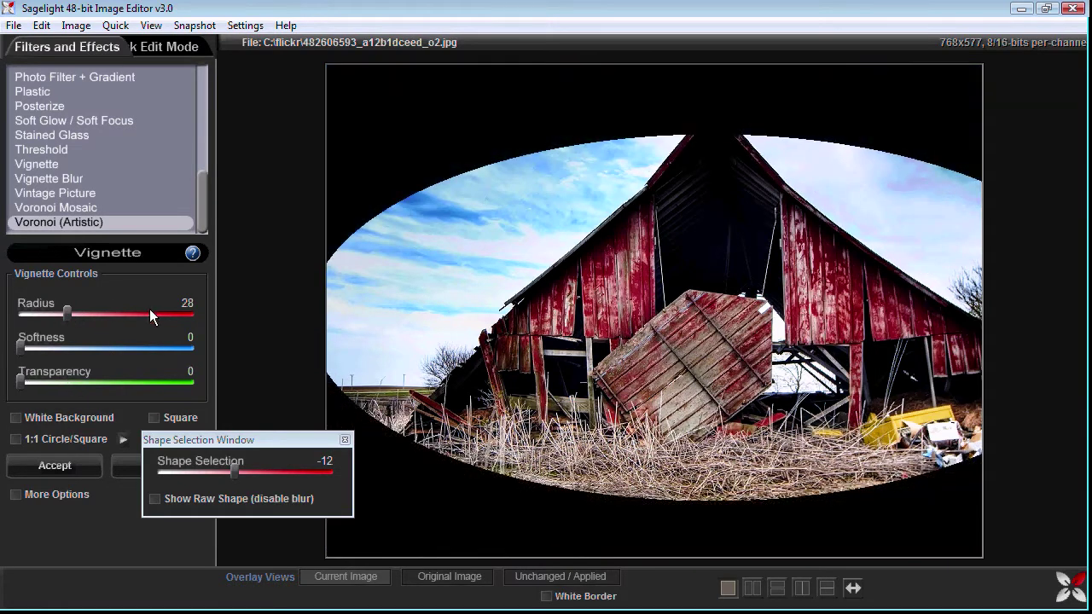
click(66, 313)
drag(236, 470, 238, 465)
drag(66, 311, 76, 305)
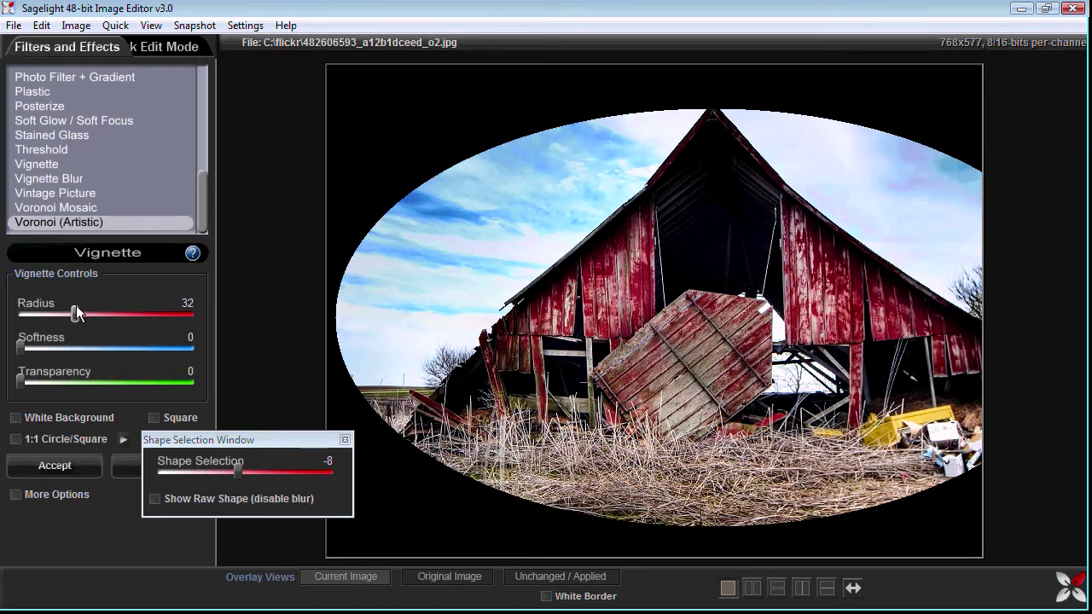
Reset the vignette, then make it a hard-edged black wide oval shifted up and right.
click(126, 467)
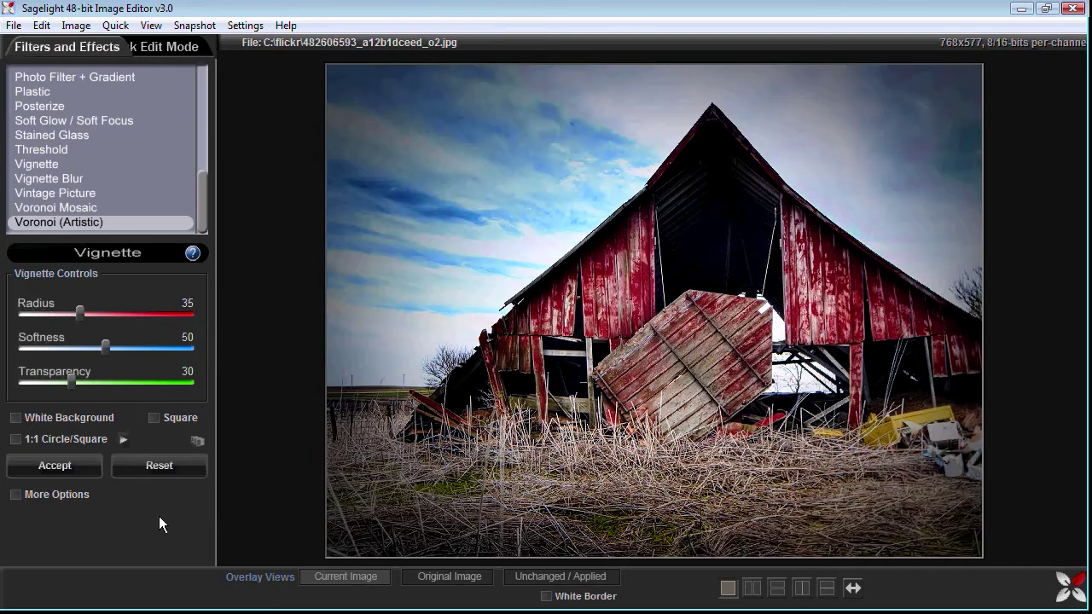
drag(98, 346, 3, 340)
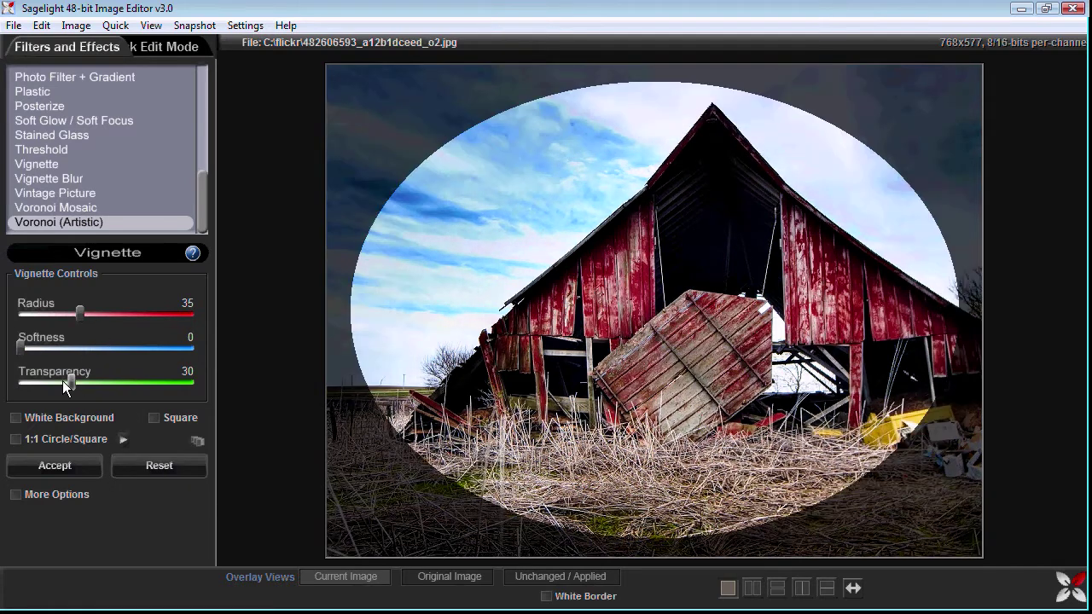
drag(64, 380, 2, 378)
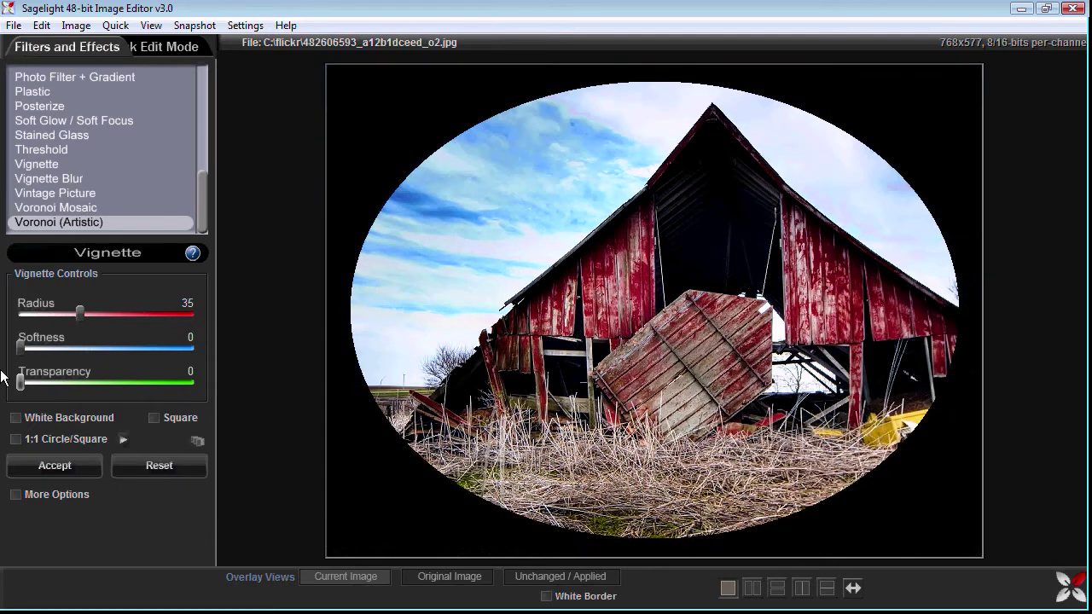
click(123, 439)
mouse_move(245, 472)
mouse_down()
mouse_move(229, 475)
mouse_move(256, 472)
mouse_move(237, 465)
mouse_up()
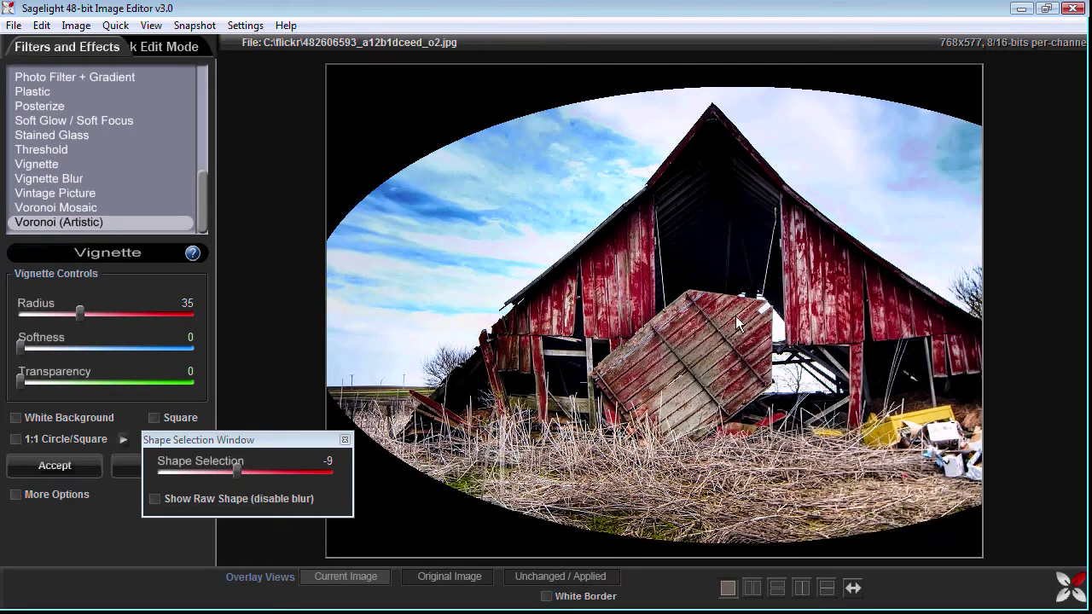
drag(80, 312, 72, 307)
drag(557, 472, 700, 322)
Soften the vignette edge into a gradual fade, comparing raw and softened shape previews.
drag(20, 347, 116, 348)
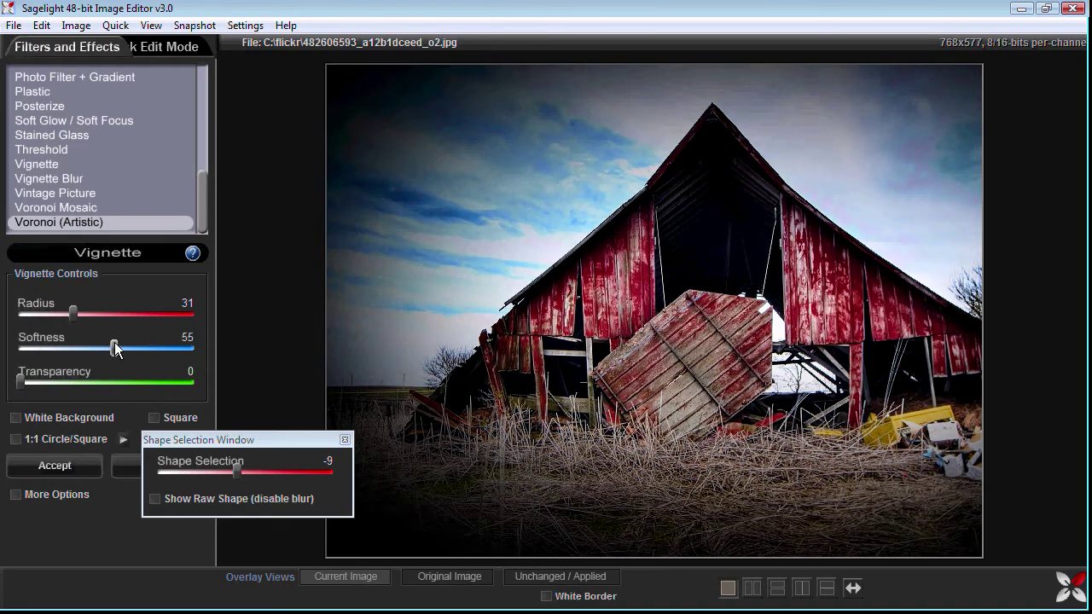
click(214, 503)
click(224, 505)
click(232, 503)
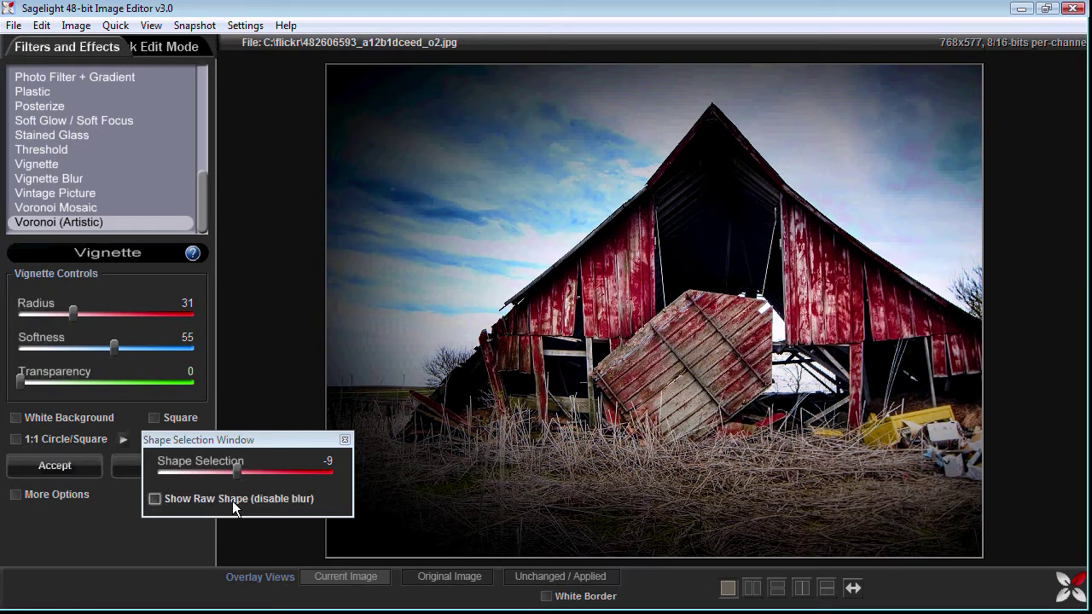
click(234, 503)
click(234, 507)
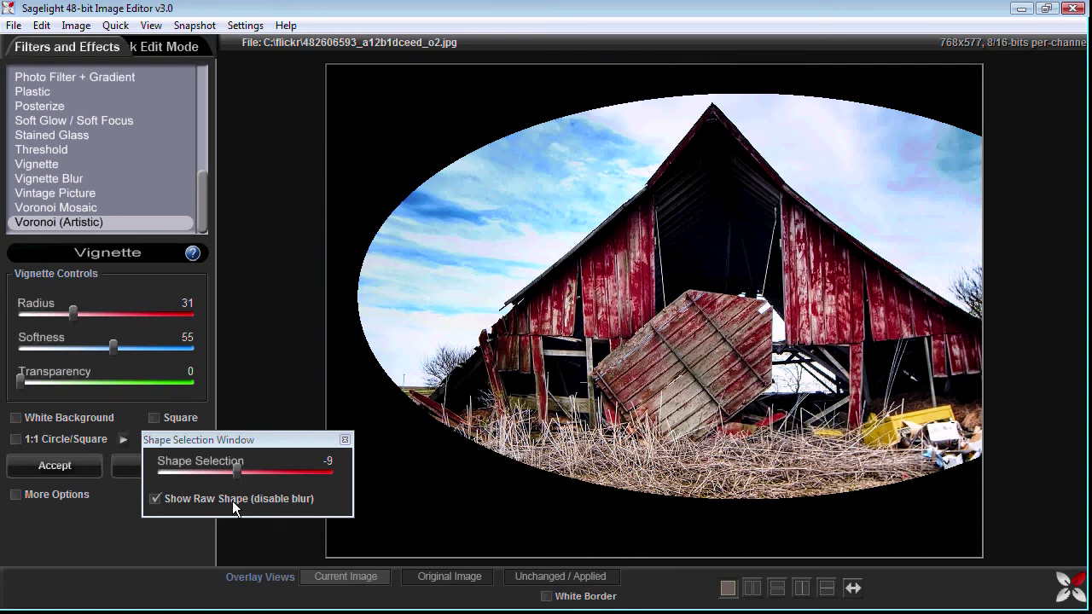
click(232, 505)
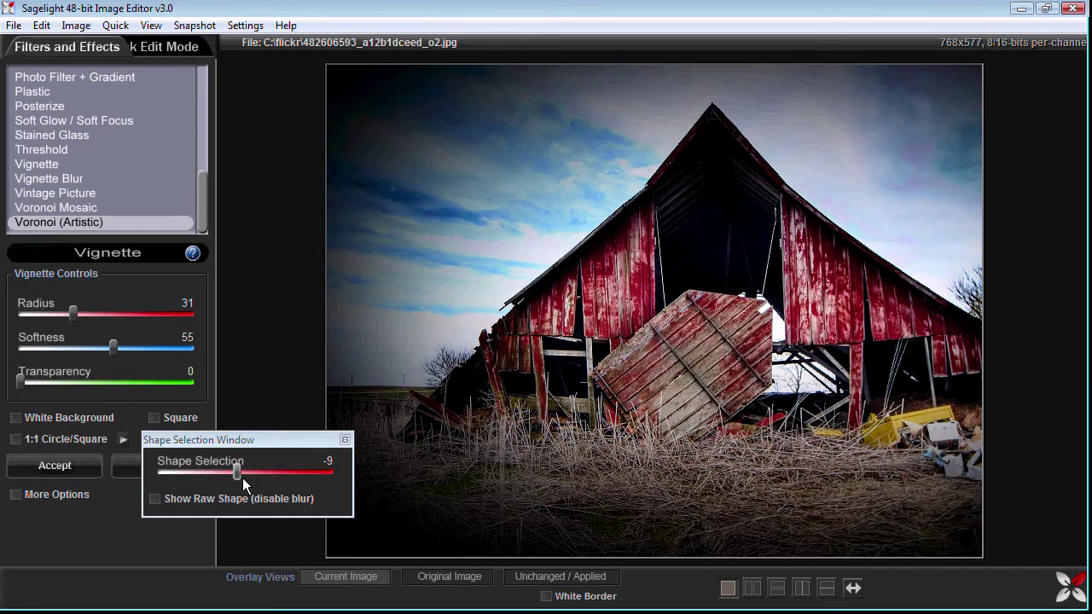
click(232, 505)
click(232, 505)
Adjust vignette transparency and settle the radius at 30.
mouse_move(21, 381)
mouse_down()
mouse_move(121, 382)
mouse_move(39, 375)
mouse_up()
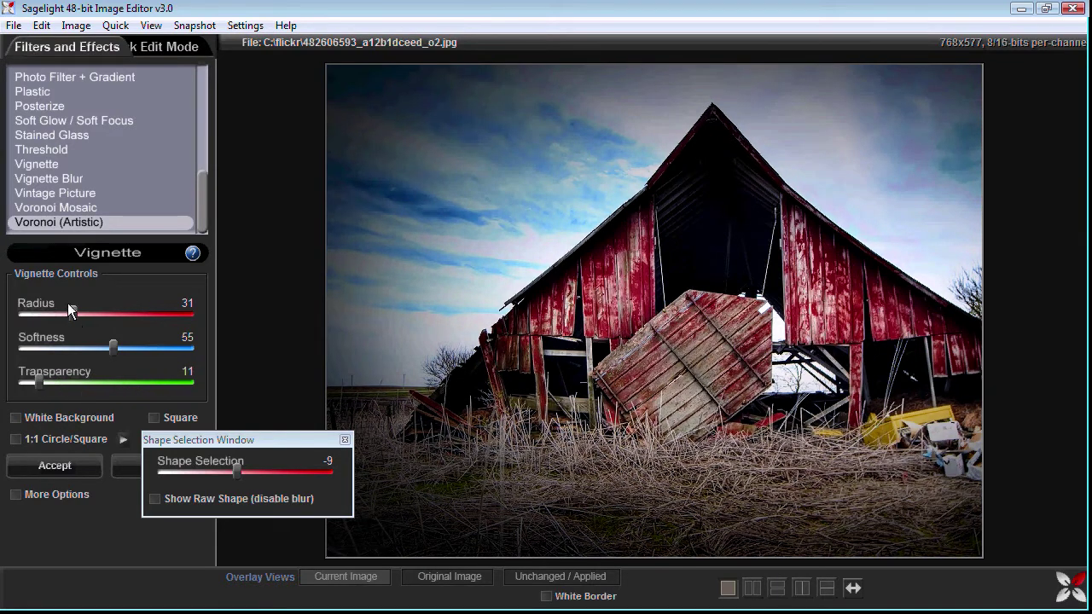
drag(68, 313, 63, 313)
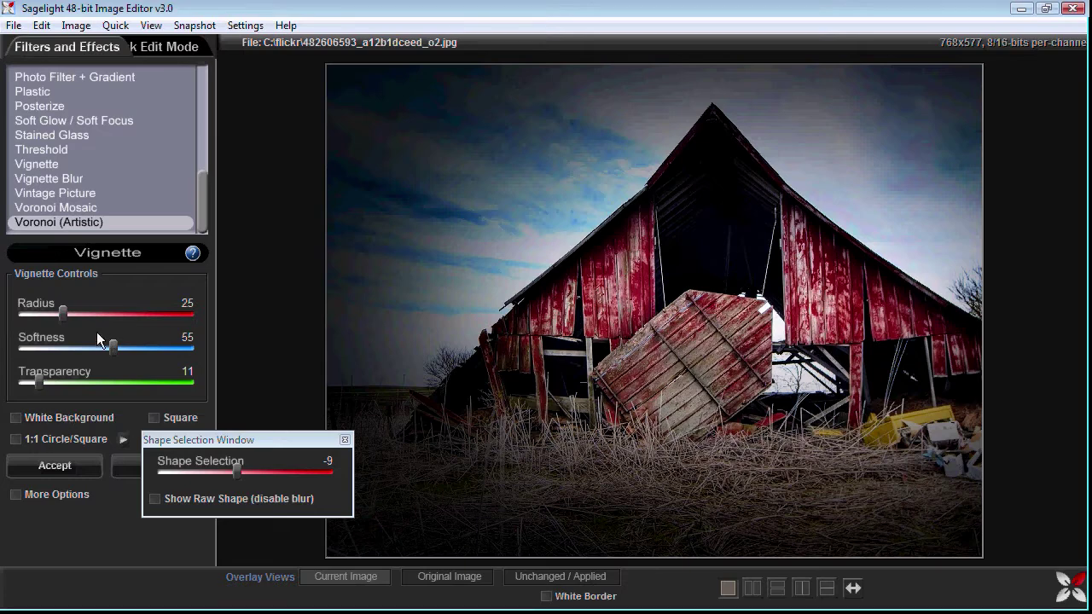
mouse_move(64, 312)
mouse_down()
mouse_move(49, 313)
mouse_move(73, 314)
mouse_up()
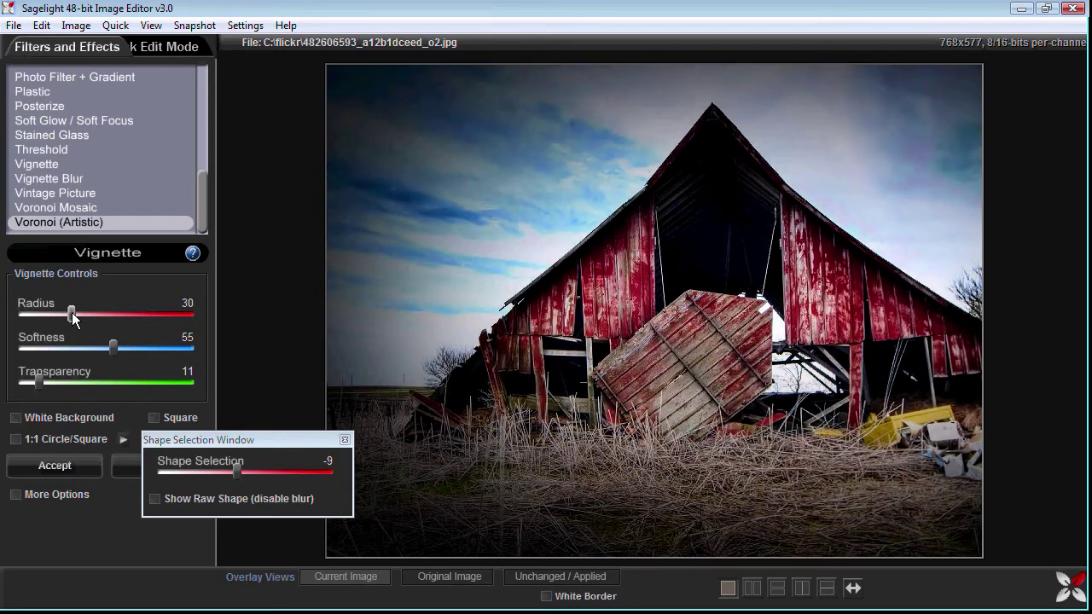
Enable More Options and set vignette contrast 27, softness 40, transparency 33, radius 28.
click(46, 494)
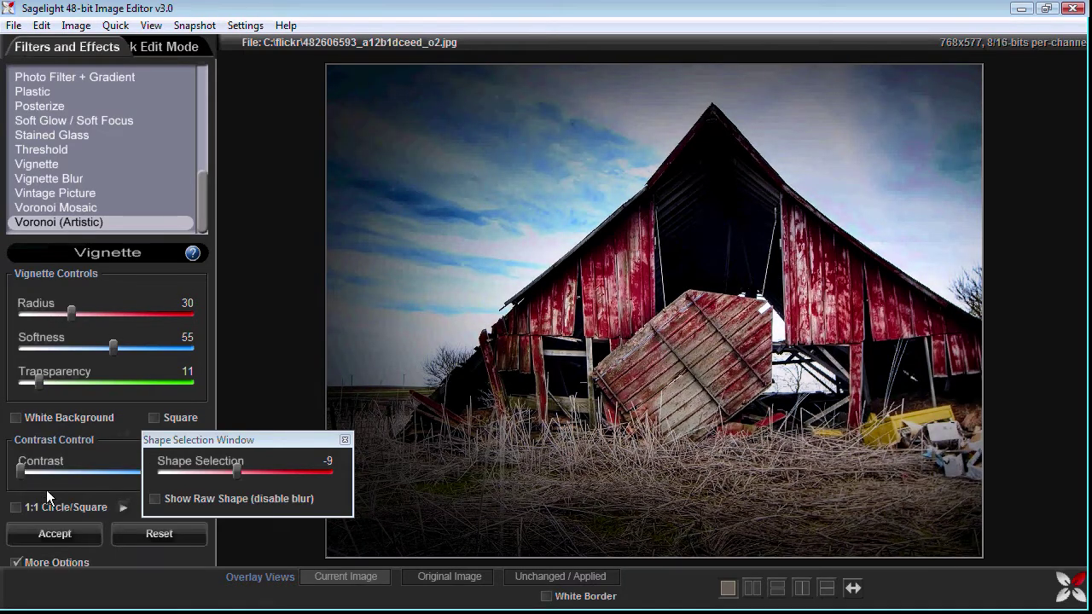
drag(163, 446, 217, 533)
drag(20, 471, 78, 467)
drag(45, 376, 34, 380)
mouse_move(72, 322)
mouse_down()
mouse_move(60, 321)
mouse_move(72, 316)
mouse_up()
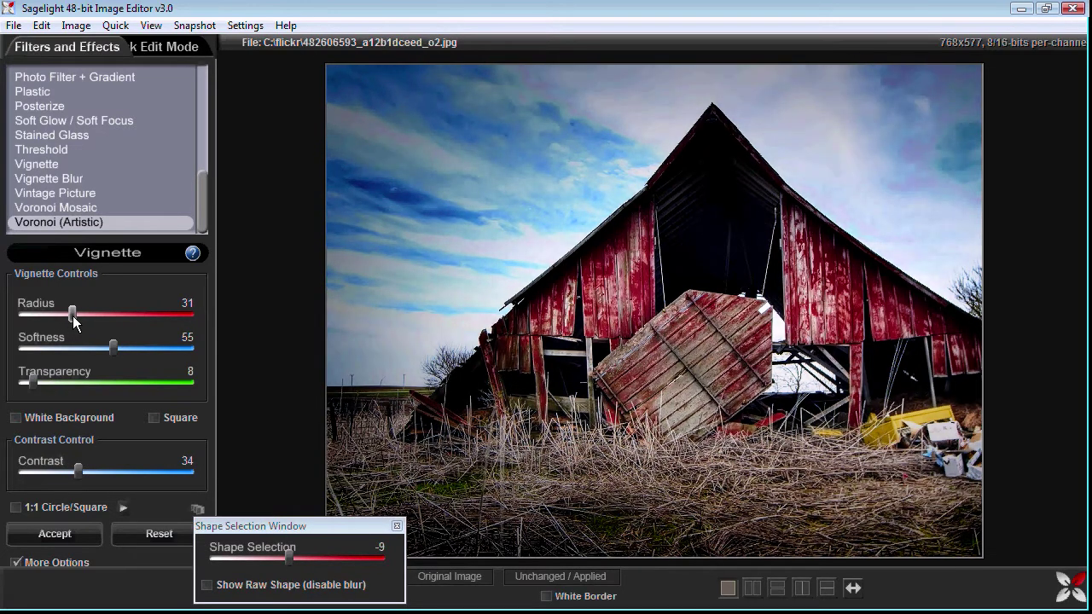
drag(113, 348, 69, 315)
drag(32, 382, 76, 381)
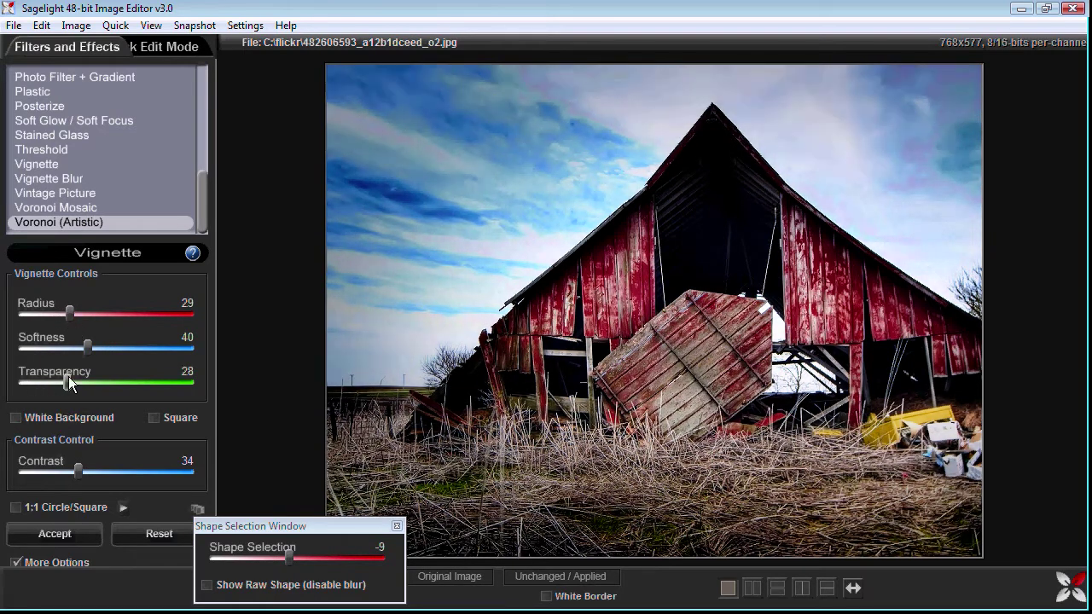
mouse_move(77, 471)
mouse_down()
mouse_move(43, 469)
mouse_move(66, 465)
mouse_up()
drag(68, 314, 69, 317)
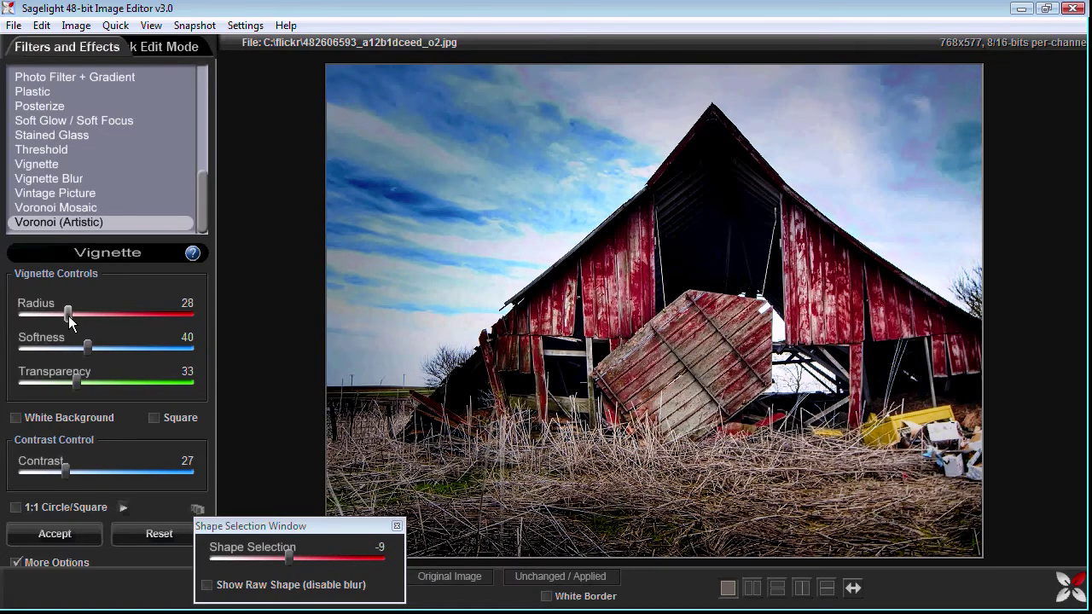
Compare the barn photo with and without the vignette, then accept the vignette.
click(522, 578)
click(523, 580)
click(522, 581)
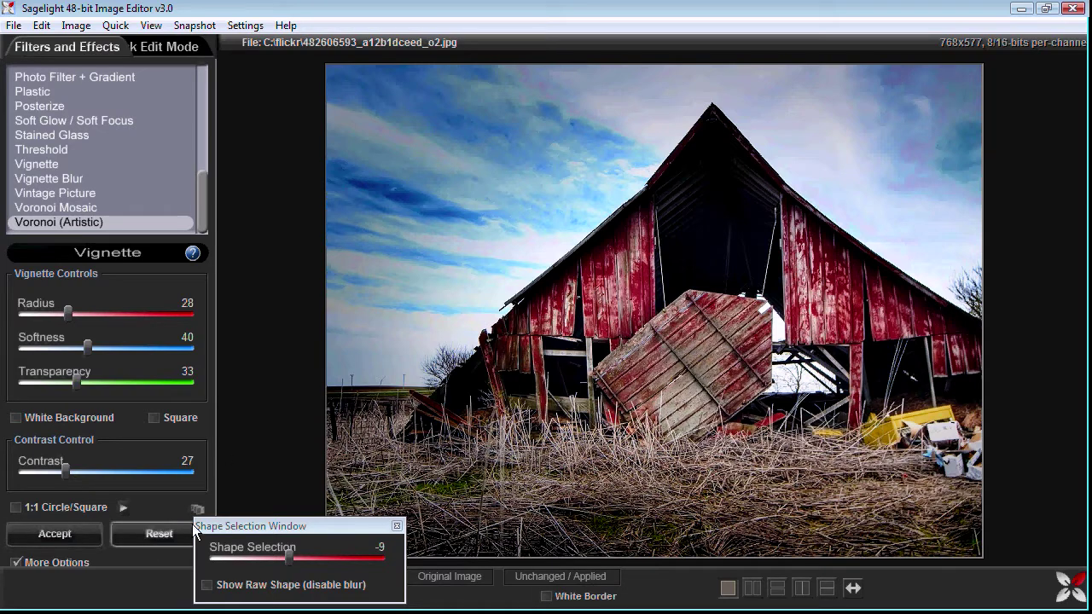
drag(194, 525, 224, 551)
click(56, 533)
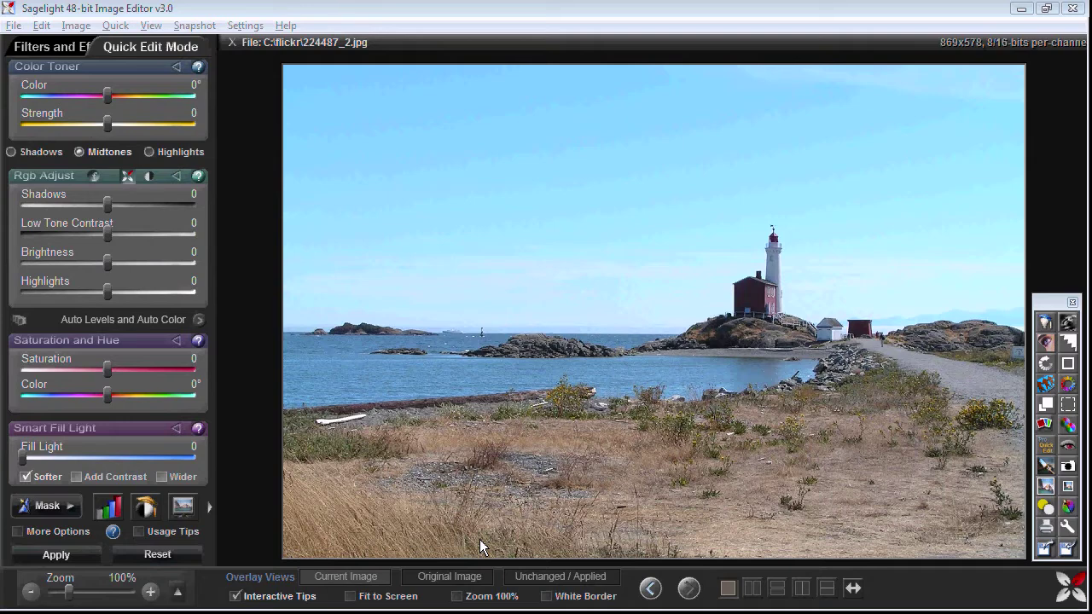
Apply Auto Levels and Auto Color to the lighthouse photo, then open the Filters and Effects list.
click(147, 322)
click(165, 454)
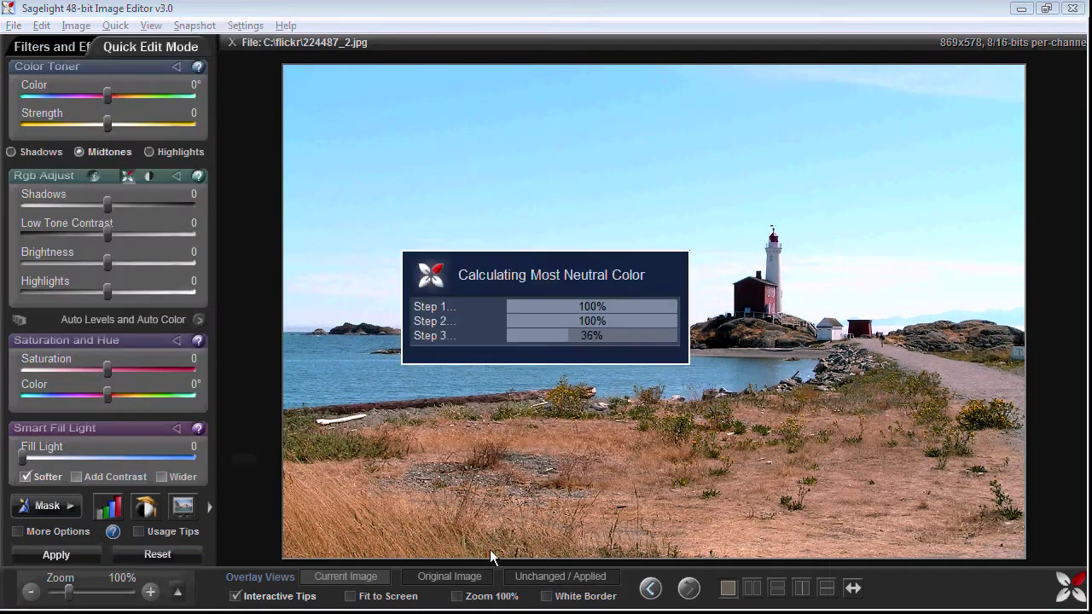
click(452, 580)
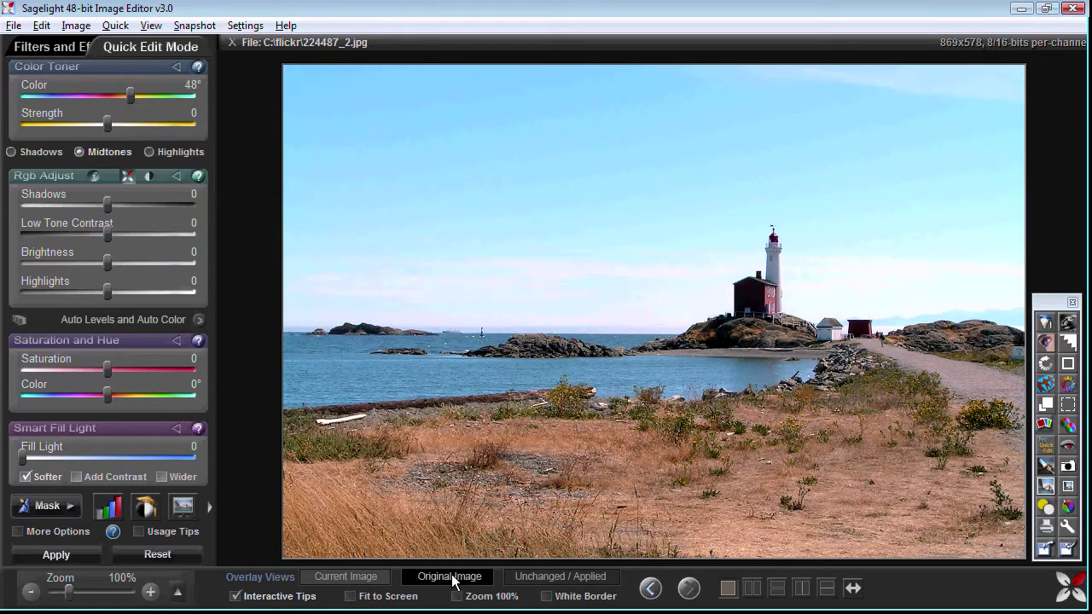
click(76, 47)
scroll(100, 188, down, 4)
Add a Vignette at radius 20 centred on the lighthouse, with More Options contrast set to 39.
scroll(99, 215, down, 1)
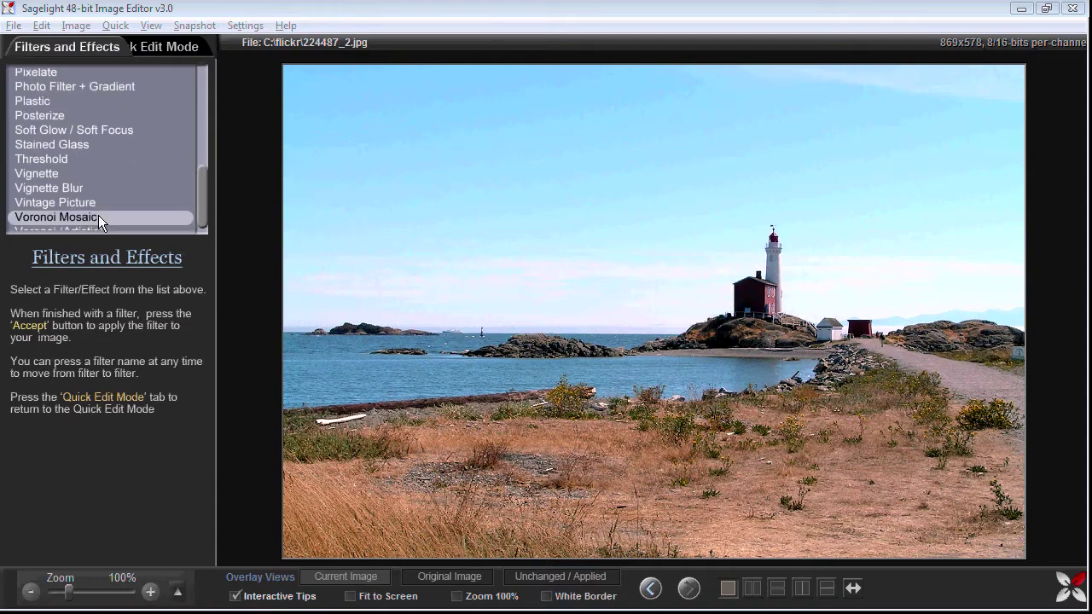
click(89, 174)
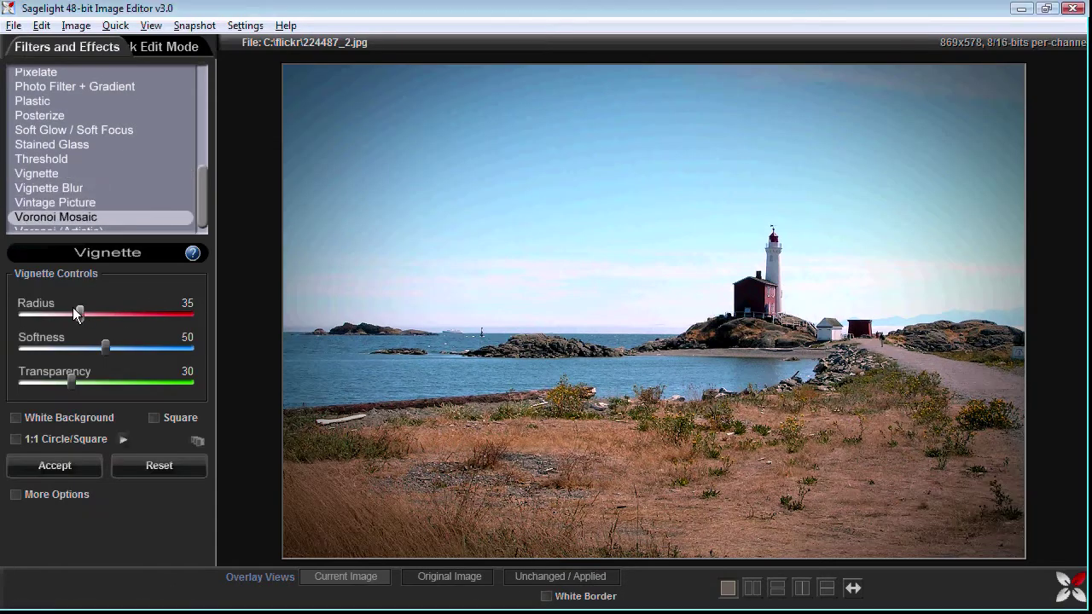
drag(80, 313, 63, 308)
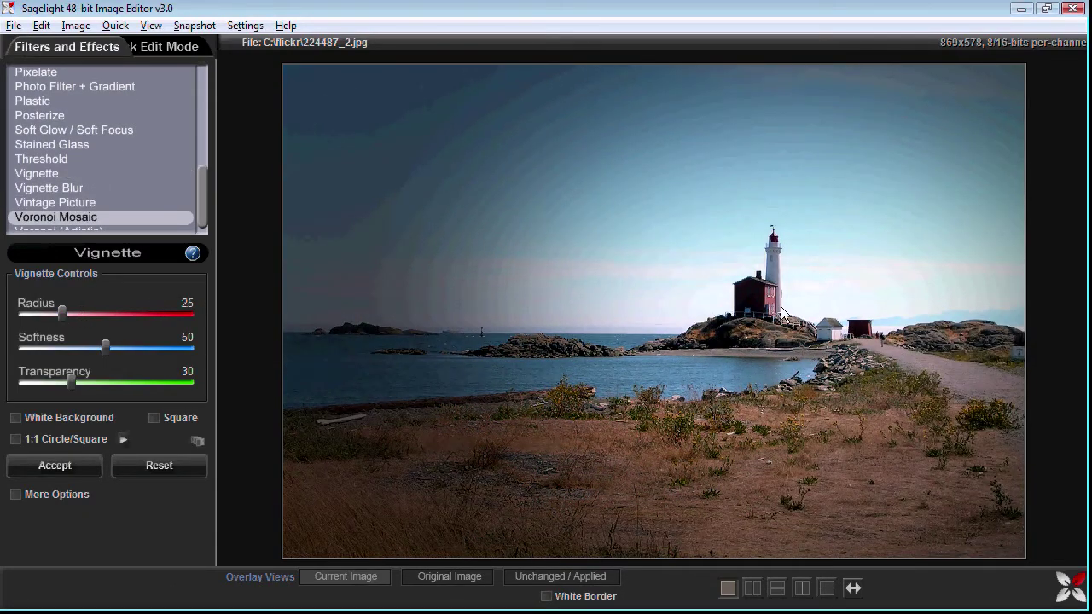
drag(59, 312, 54, 308)
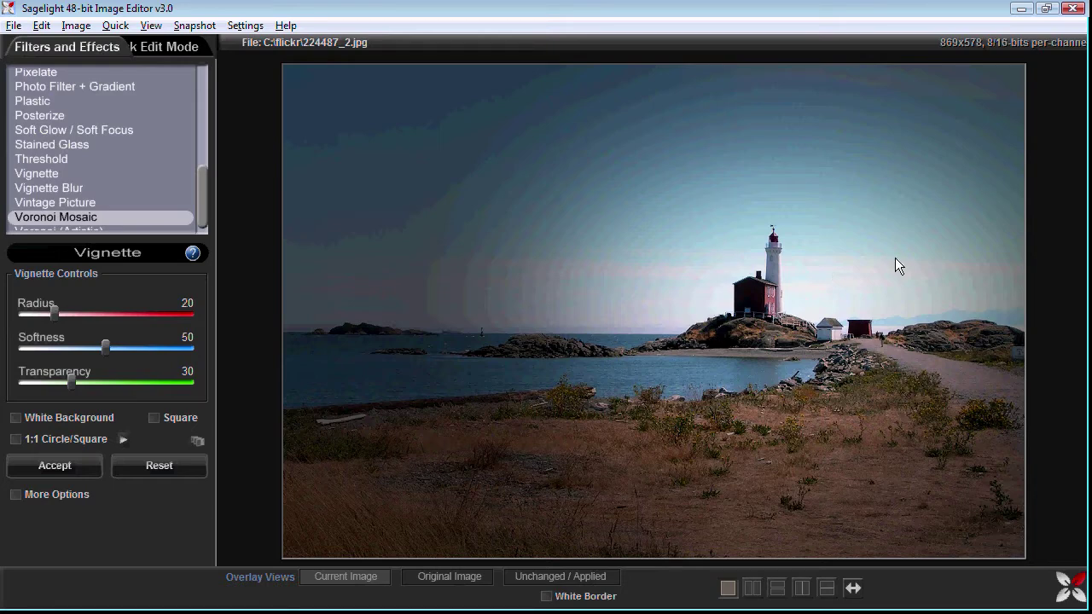
drag(792, 256, 771, 304)
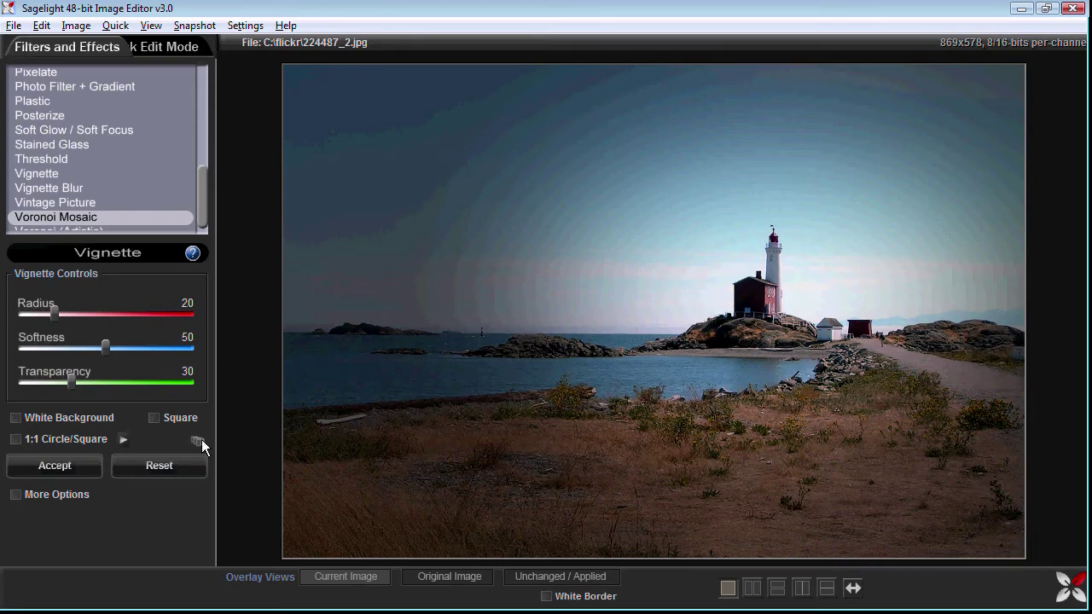
click(48, 494)
drag(31, 465, 86, 462)
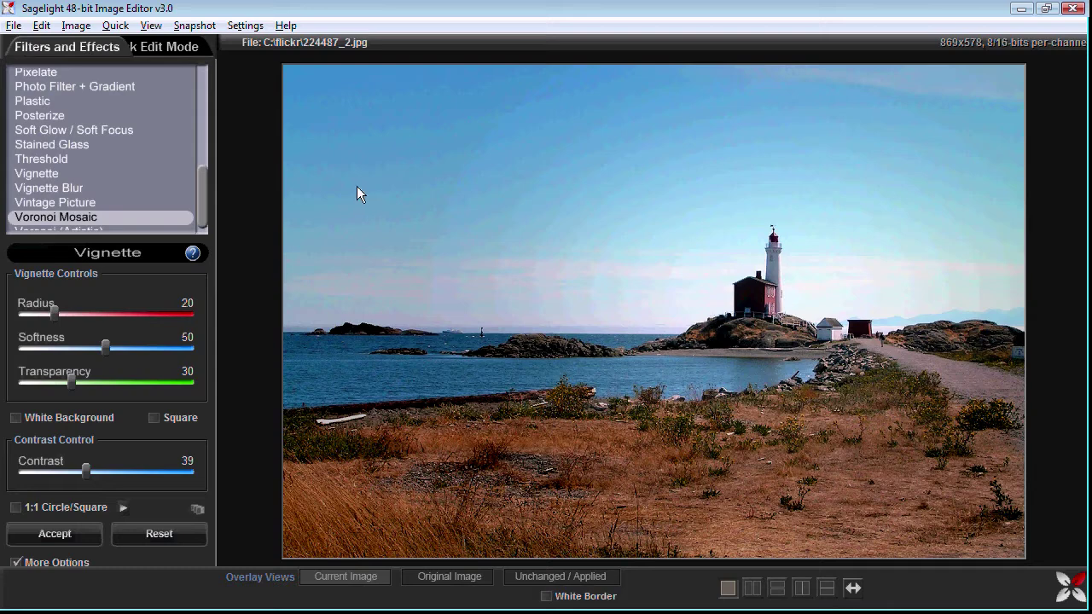
Make the vignette Square, stretched to shape -100, with contrast 0, radius 23 and softness 45.
click(197, 510)
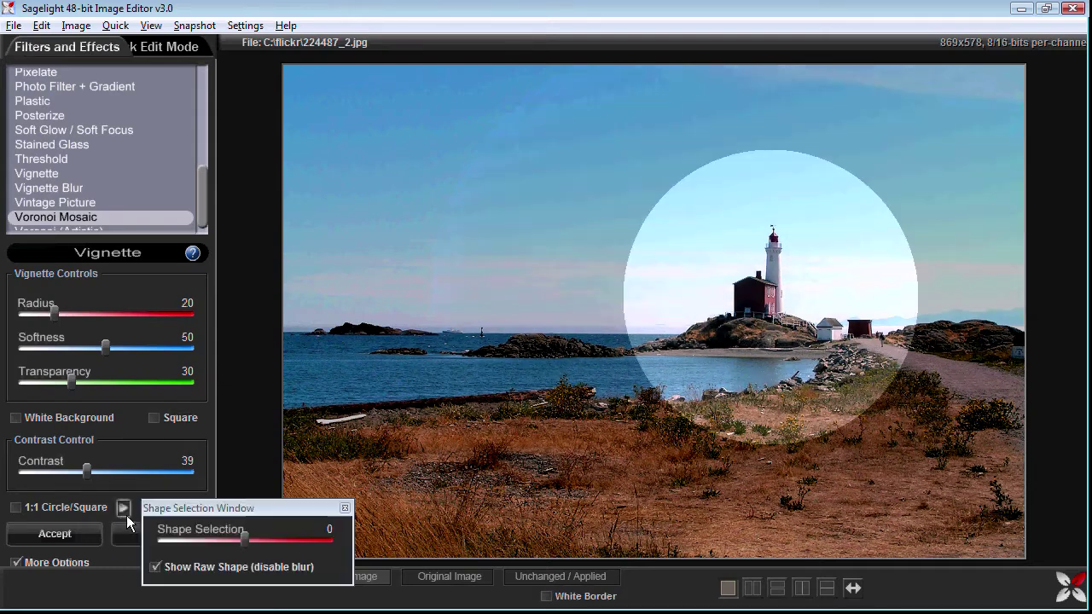
click(174, 422)
drag(245, 542, 144, 535)
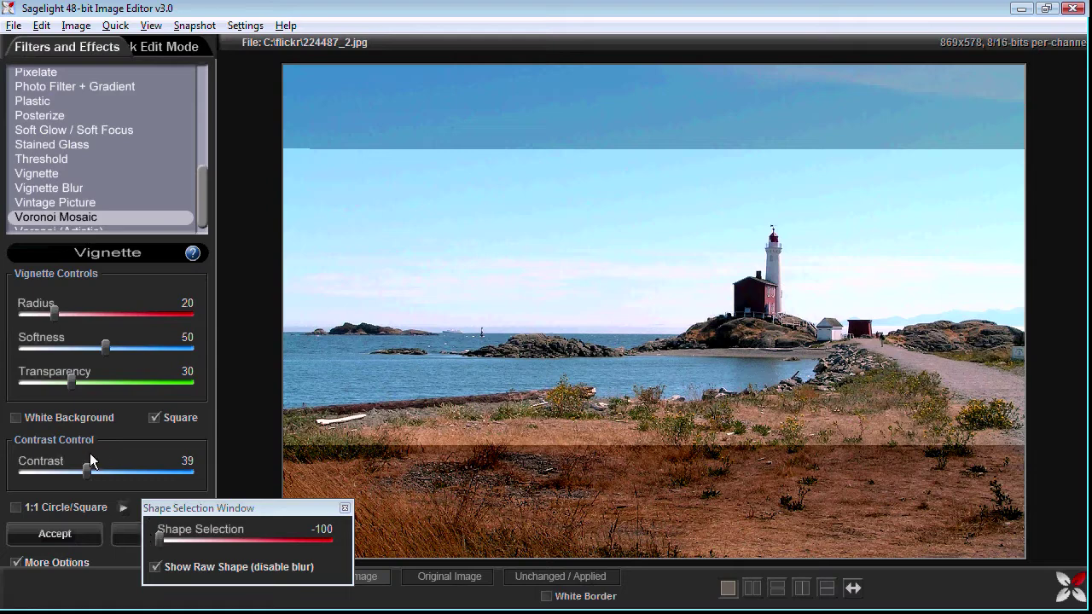
drag(86, 471, 20, 474)
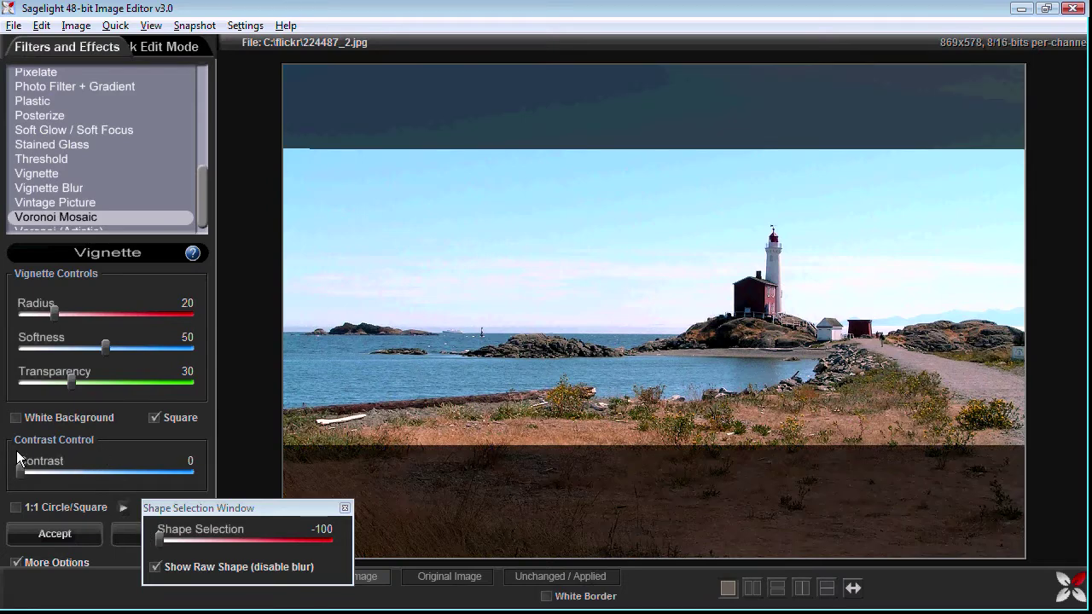
drag(53, 313, 55, 319)
drag(105, 348, 93, 349)
drag(52, 314, 60, 313)
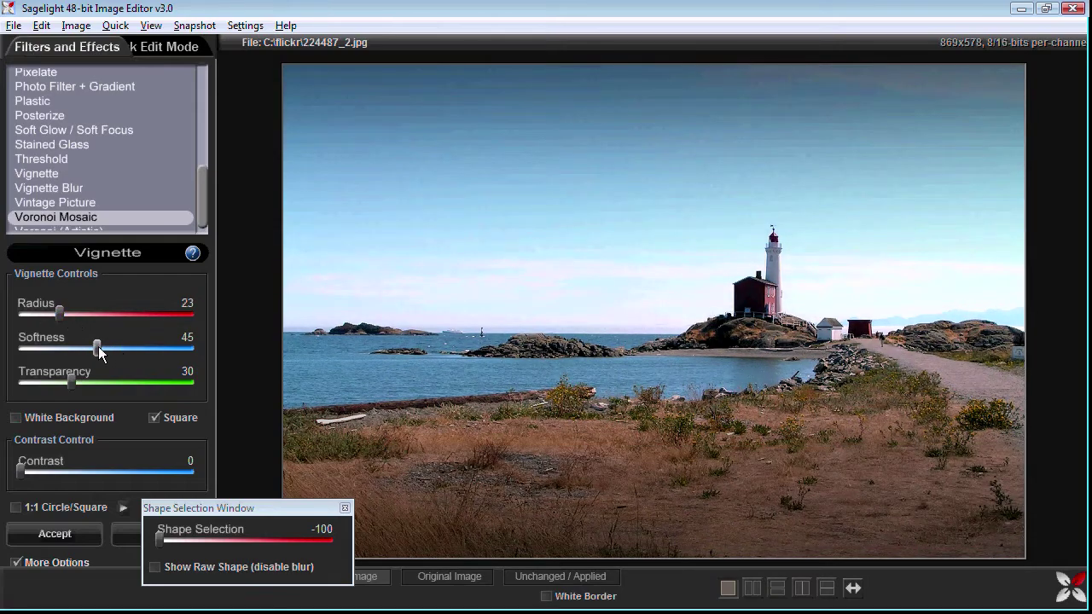
Set the band vignette to radius 16, softness 37, transparency 26 and contrast 39.
drag(98, 349, 44, 384)
drag(58, 314, 56, 315)
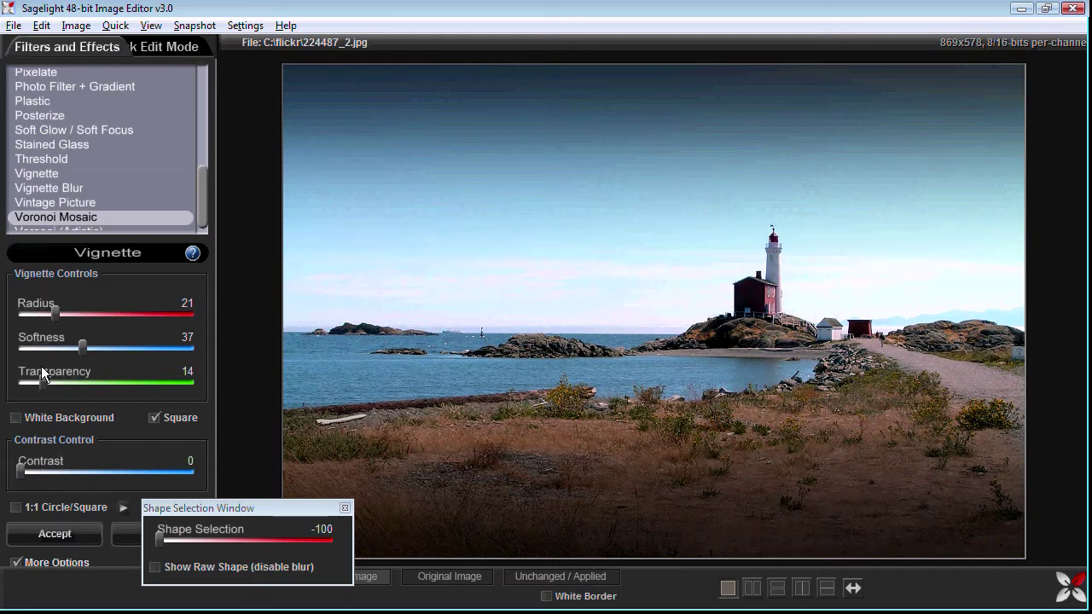
drag(43, 381, 65, 377)
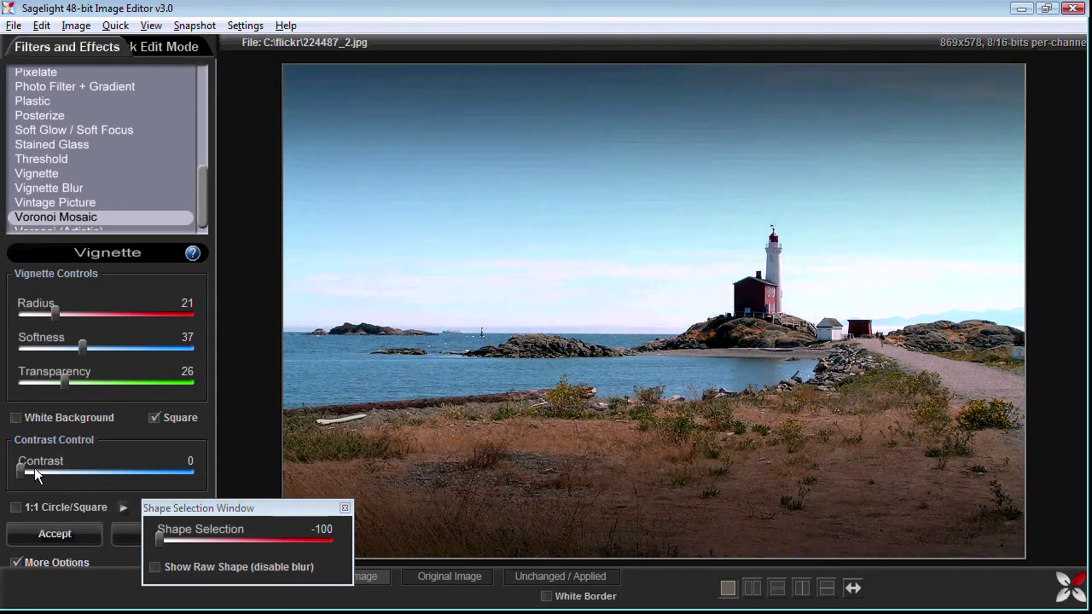
drag(34, 468, 67, 465)
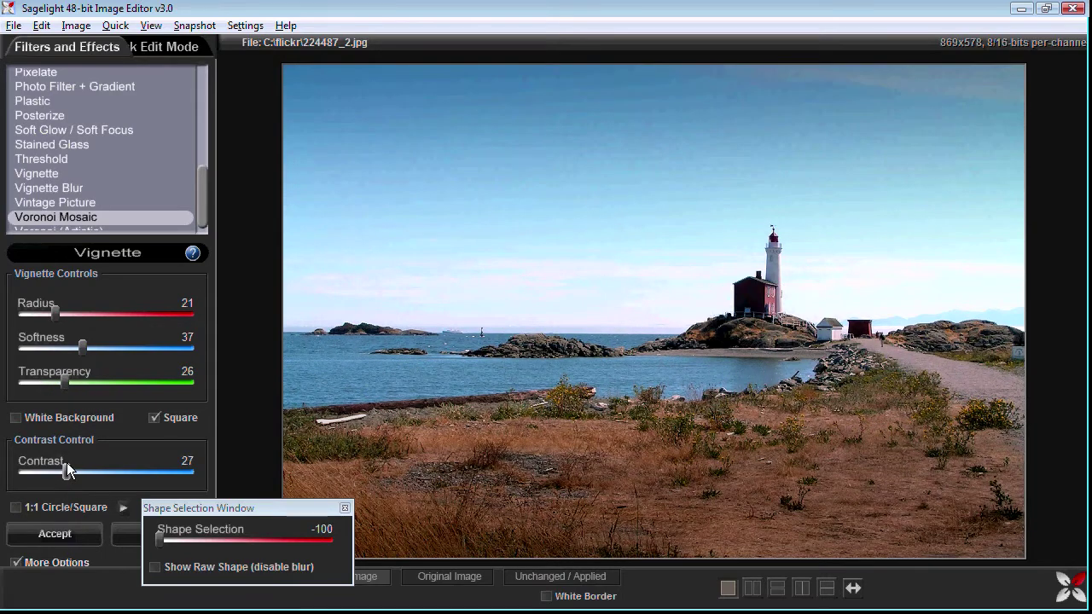
drag(56, 316, 52, 313)
drag(63, 474, 89, 453)
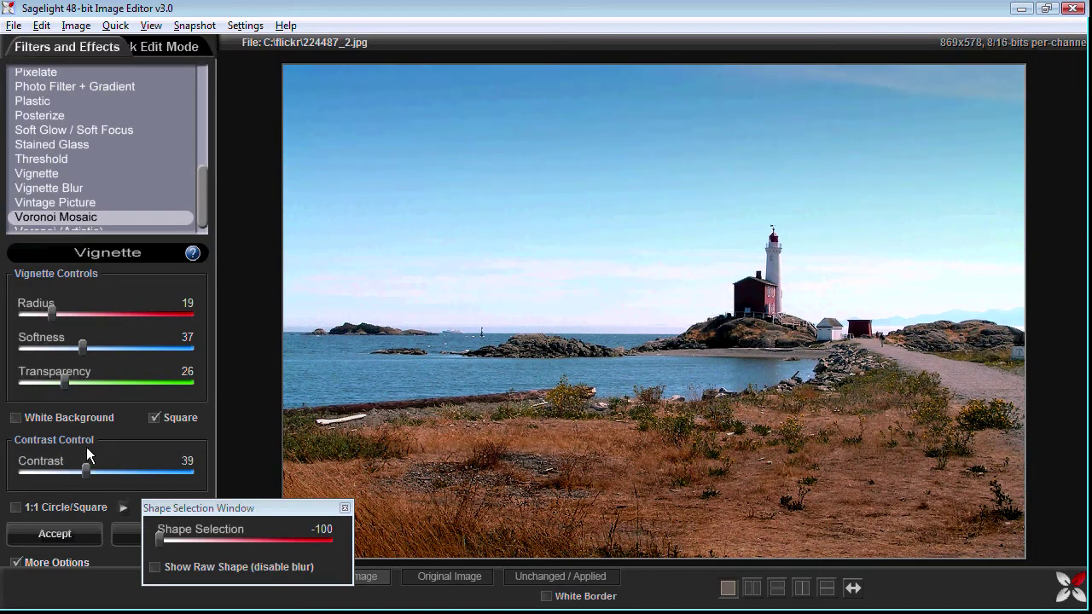
drag(48, 316, 46, 316)
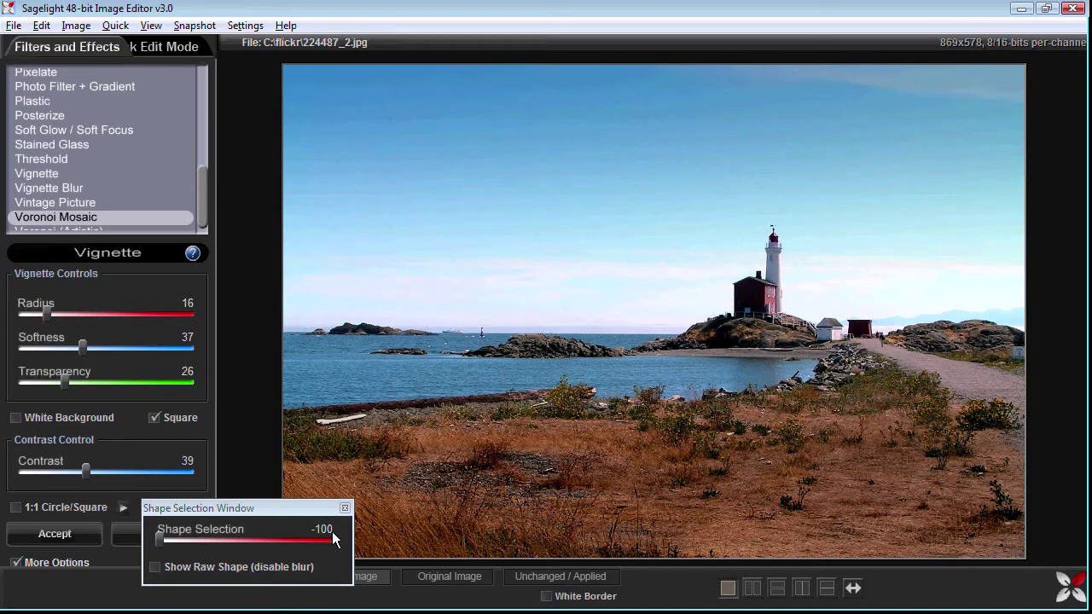
Toggle Original Image repeatedly to compare, then move the Shape Selection window aside.
click(464, 576)
click(464, 576)
click(464, 577)
click(465, 577)
click(464, 577)
click(463, 576)
click(464, 576)
click(463, 577)
drag(215, 507, 251, 546)
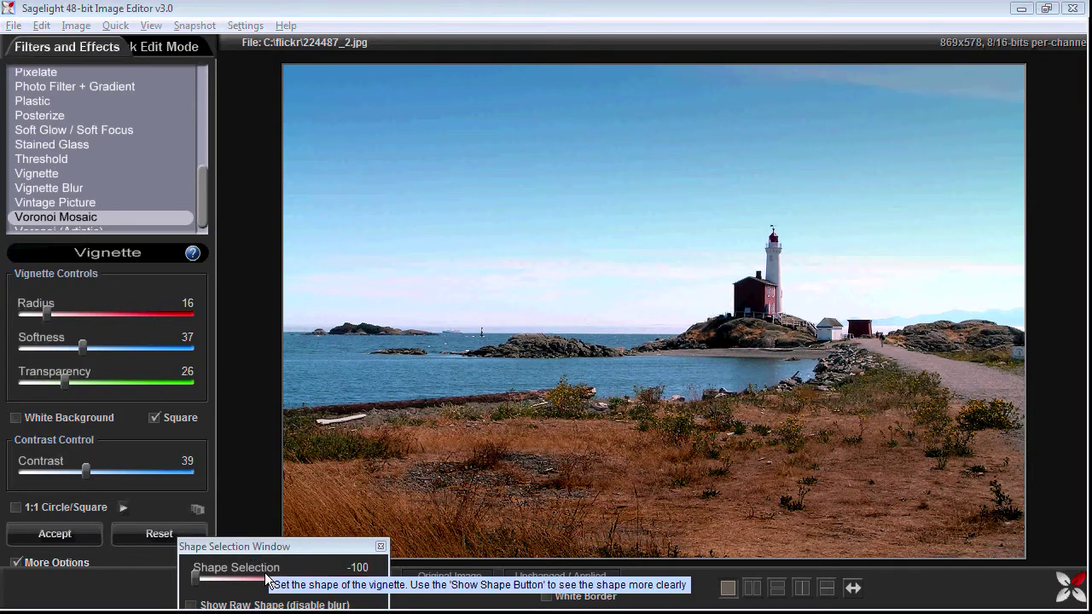